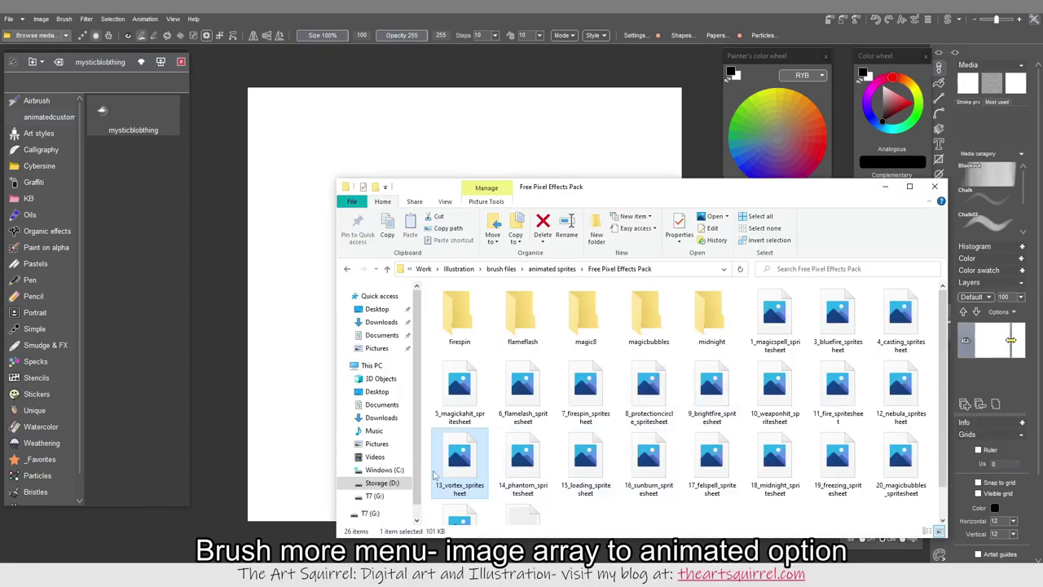
Load 13_vortex_spritesheet onto the canvas, replacing the blank image.
left_click_drag(446, 473, 299, 361)
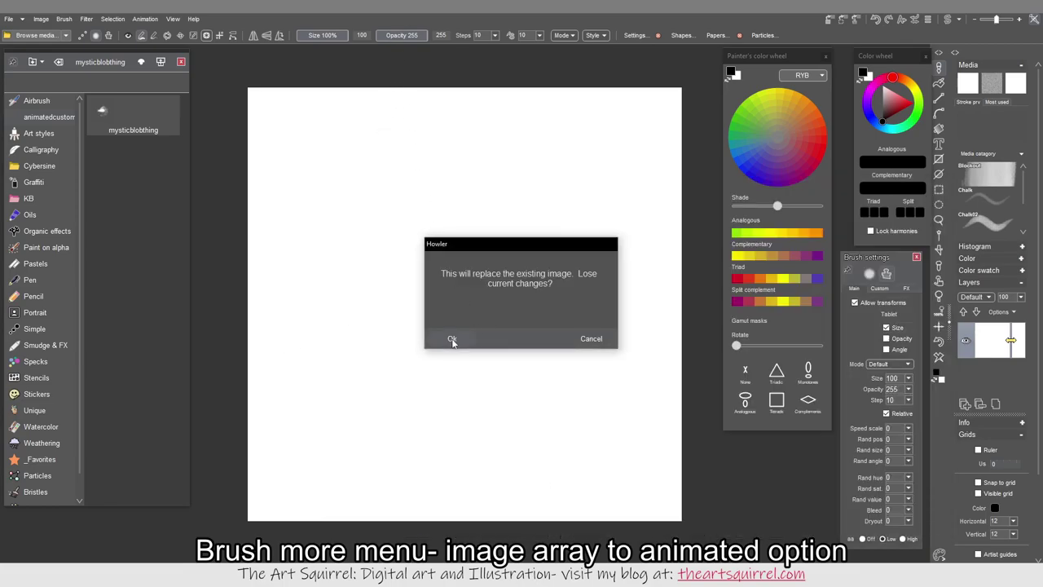
left_click(452, 337)
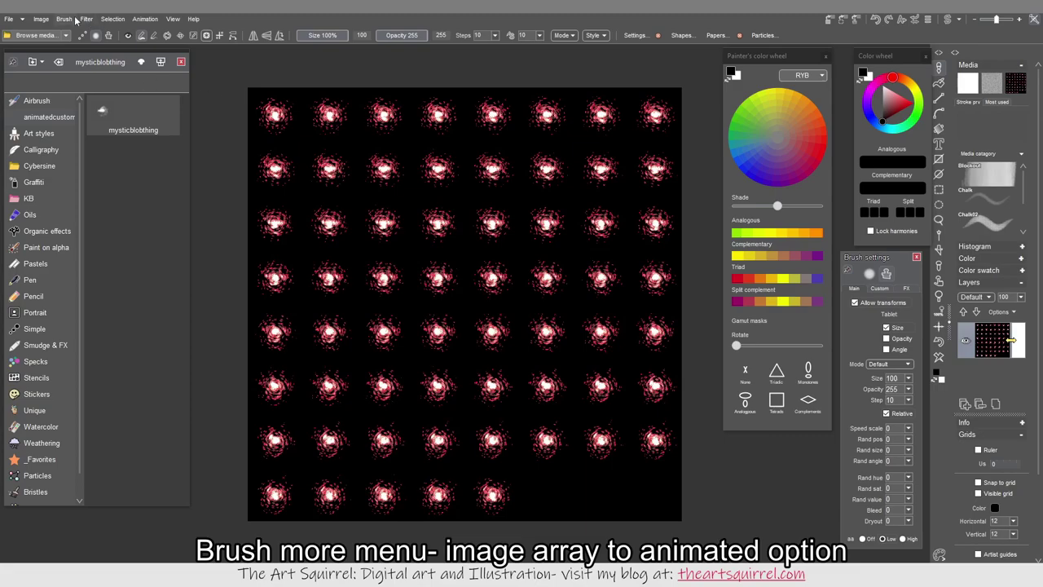
Convert the vortex sprite sheet into an animated brush split into 8 x 8 images.
left_click(69, 19)
mouse_move(120, 329)
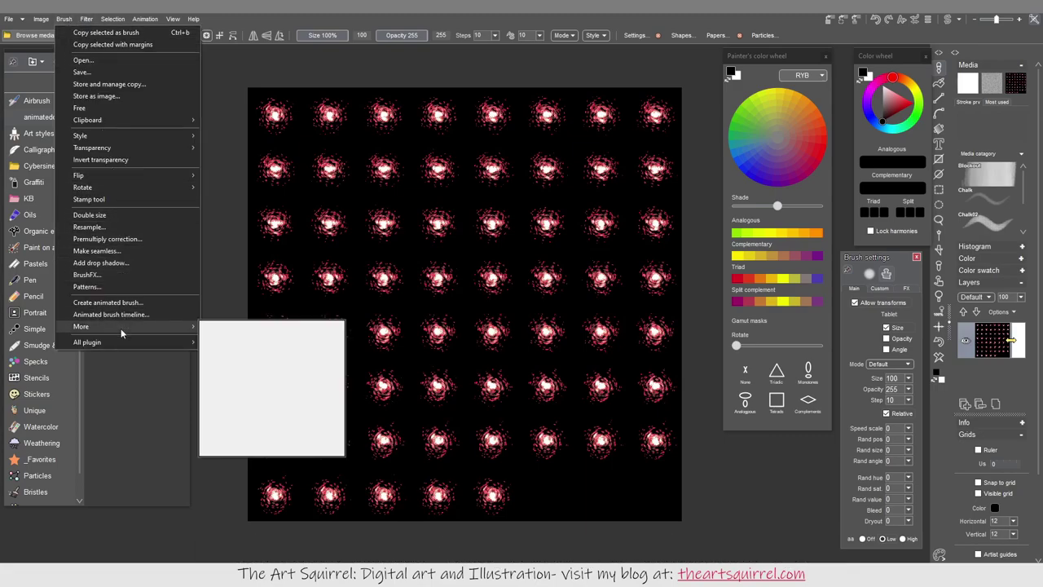
left_click(281, 426)
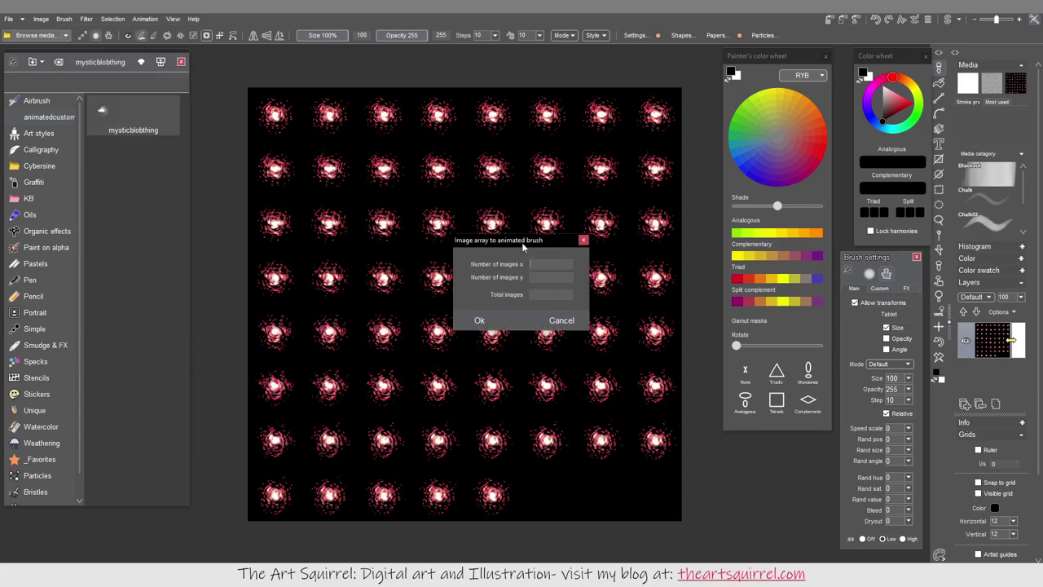
mouse_move(508, 245)
left_mouse_down()
mouse_move(216, 320)
mouse_move(145, 306)
mouse_move(168, 299)
left_mouse_up()
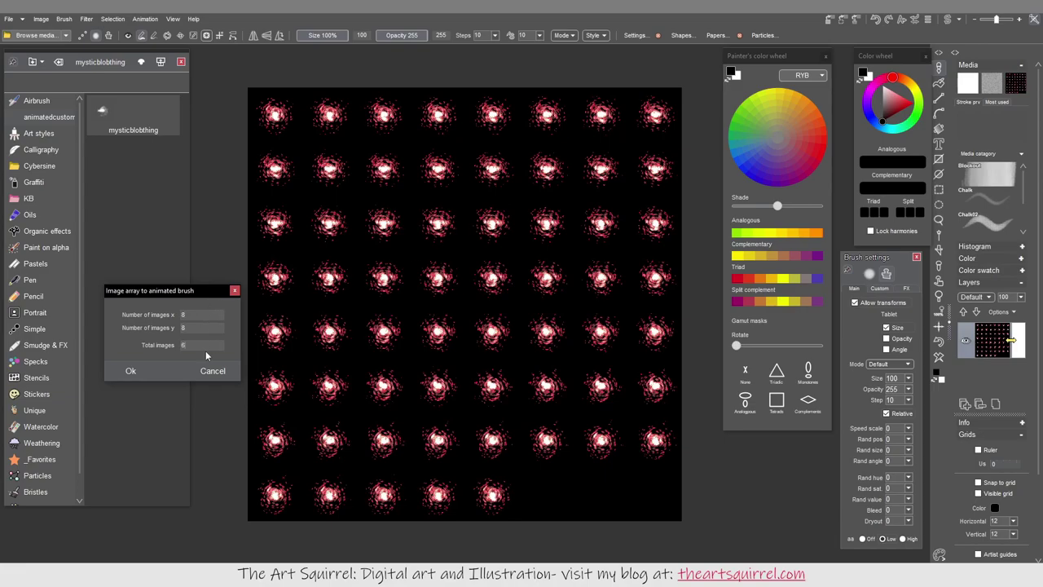
left_click(134, 371)
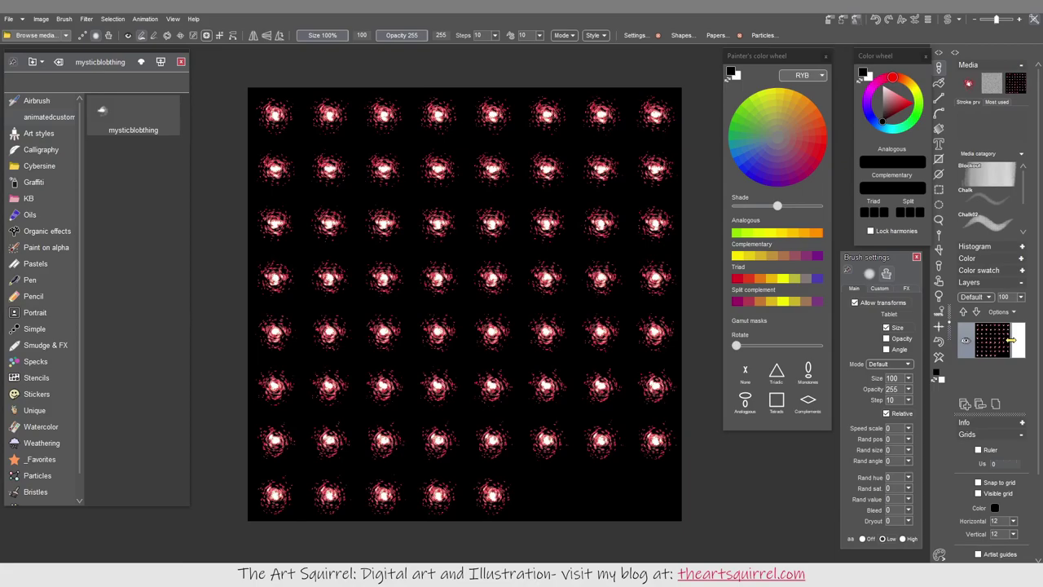
Show the stored brush's filmstrip in an enlarged Store brush dialog.
left_click(207, 35)
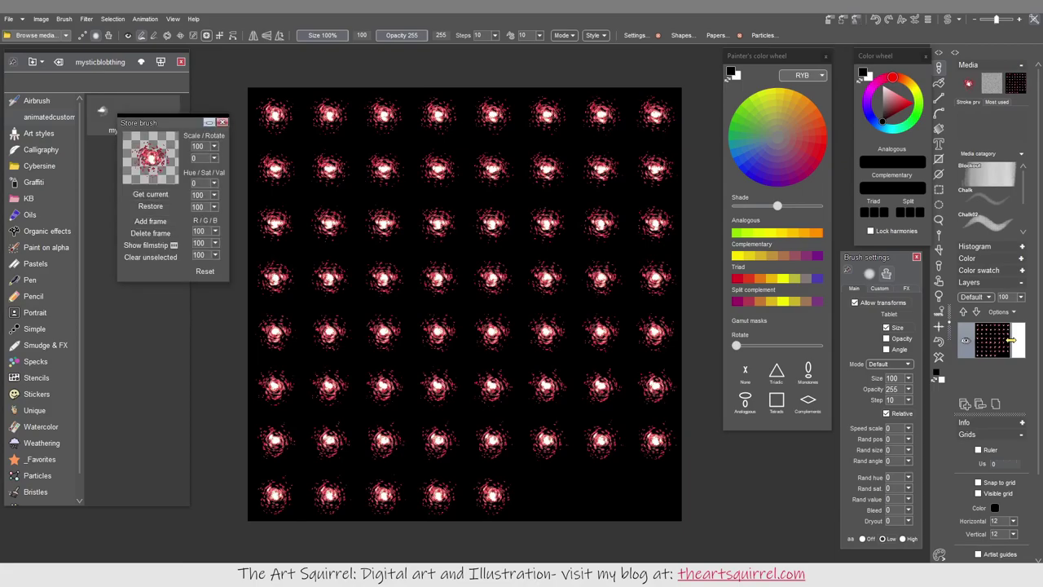
left_click(144, 246)
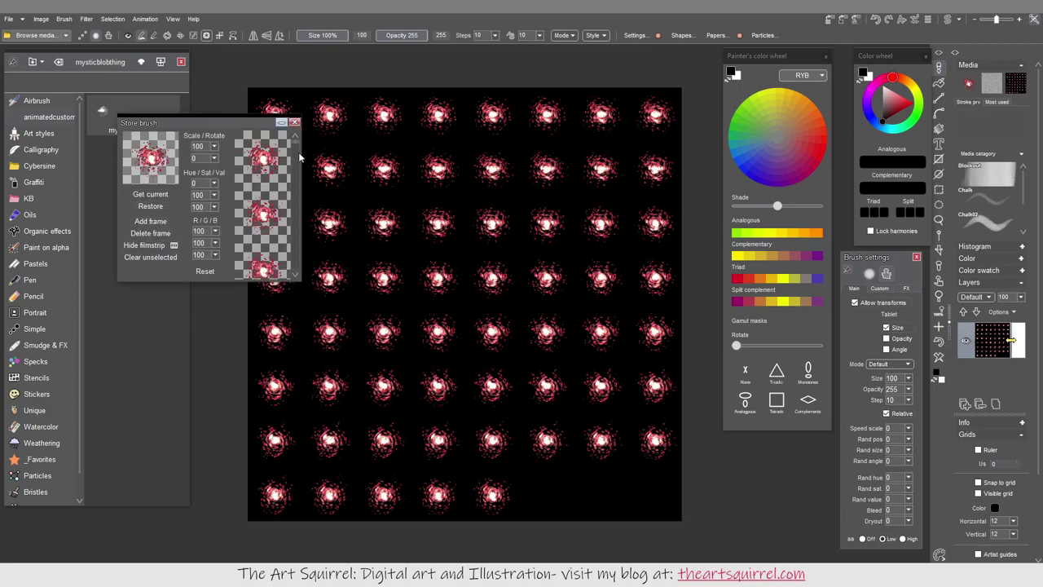
left_click_drag(268, 282, 255, 533)
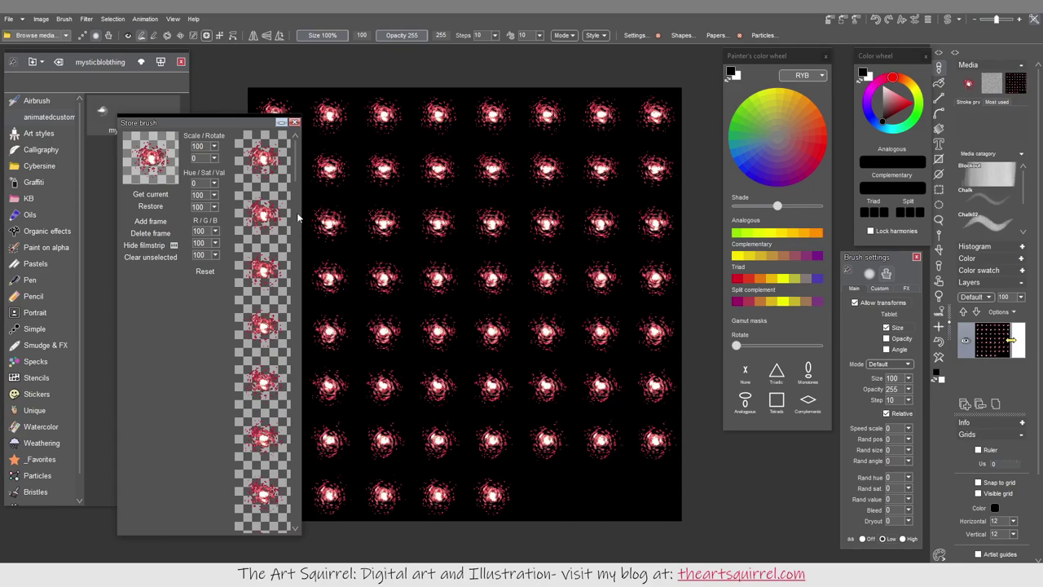
mouse_move(296, 168)
left_mouse_down()
mouse_move(311, 373)
mouse_move(297, 525)
left_mouse_up()
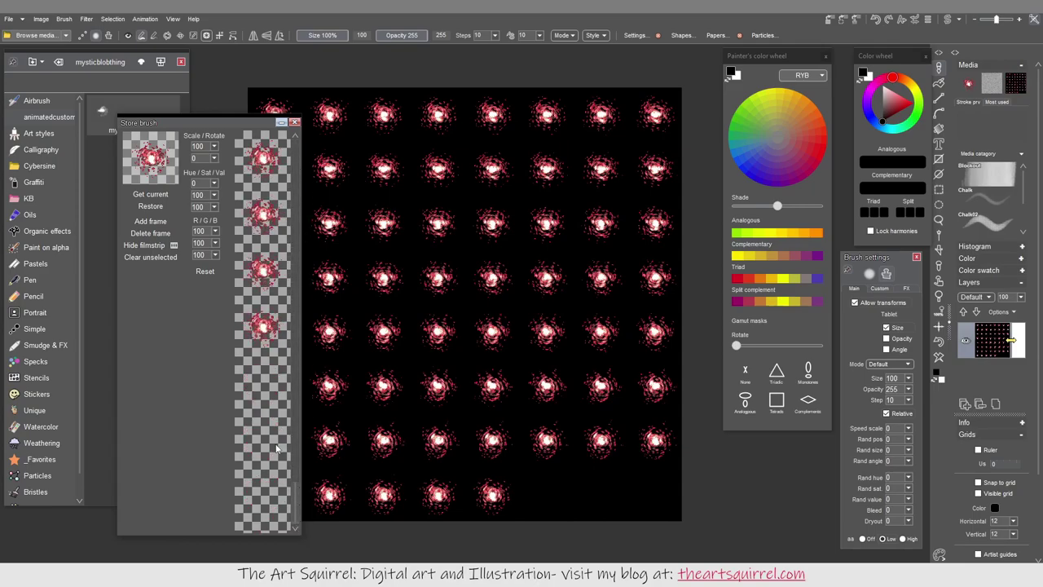
Delete three empty trailing frames from the vortex animated brush.
left_click(147, 234)
left_click(513, 319)
left_click(147, 234)
left_click(513, 319)
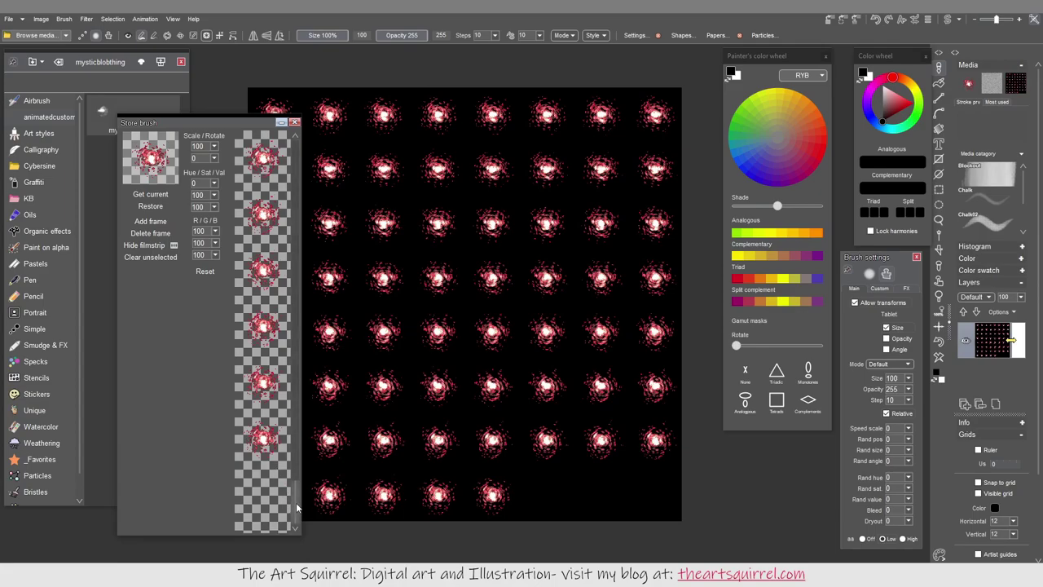
left_click_drag(296, 499, 305, 535)
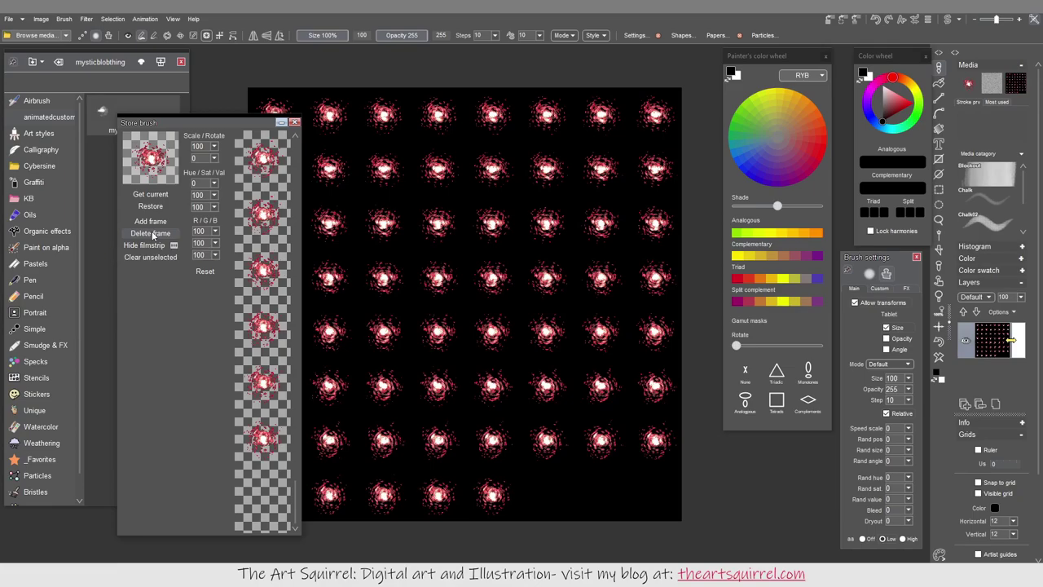
left_click(153, 236)
left_click(517, 321)
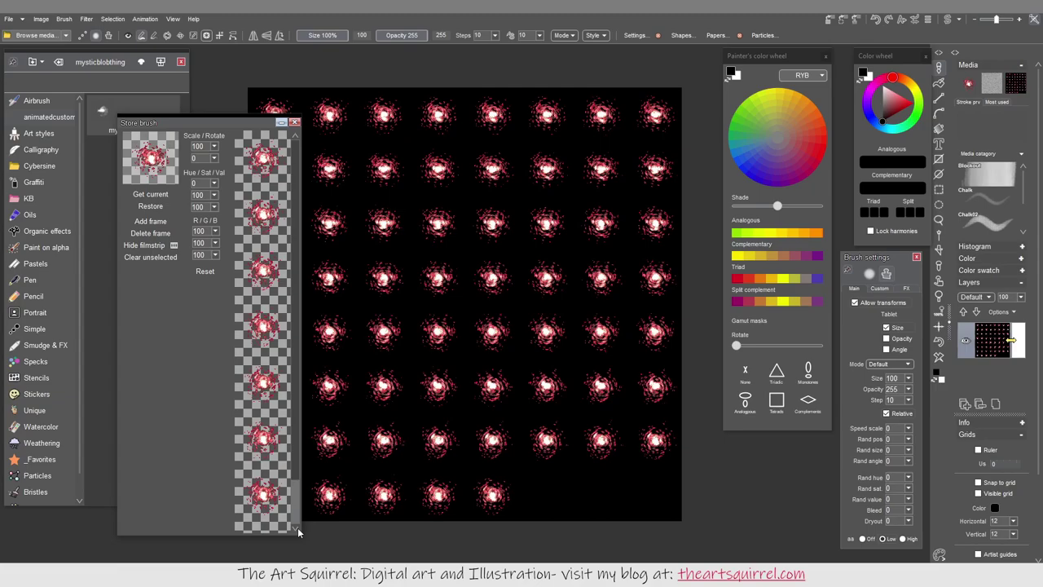
mouse_move(301, 513)
left_mouse_down()
mouse_move(315, 426)
mouse_move(299, 225)
mouse_move(265, 466)
left_mouse_up()
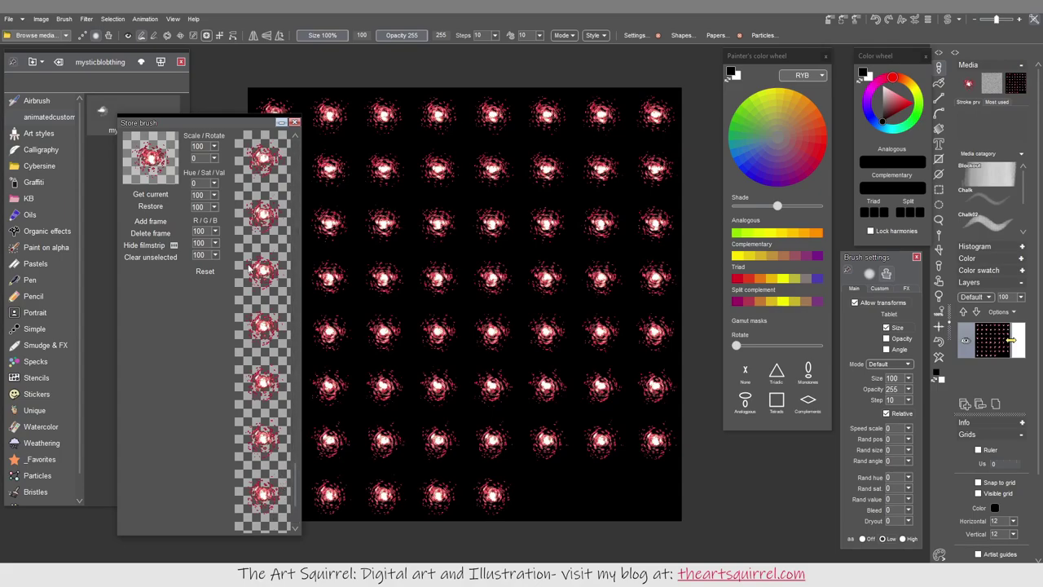
Close the sprite sheet and start a new 1920 x 1080 canvas.
left_click(14, 20)
left_click(23, 33)
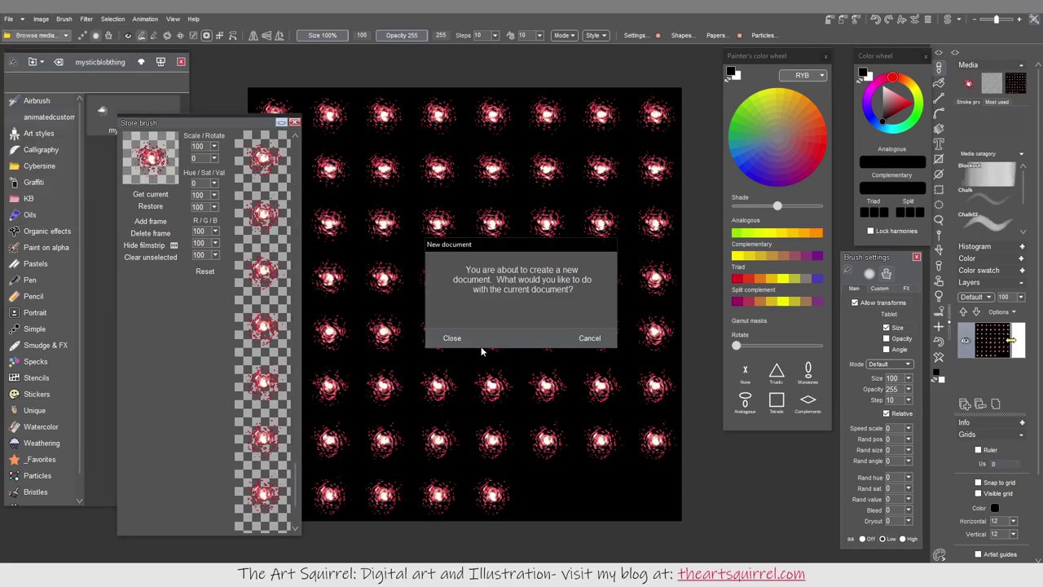
left_click(452, 338)
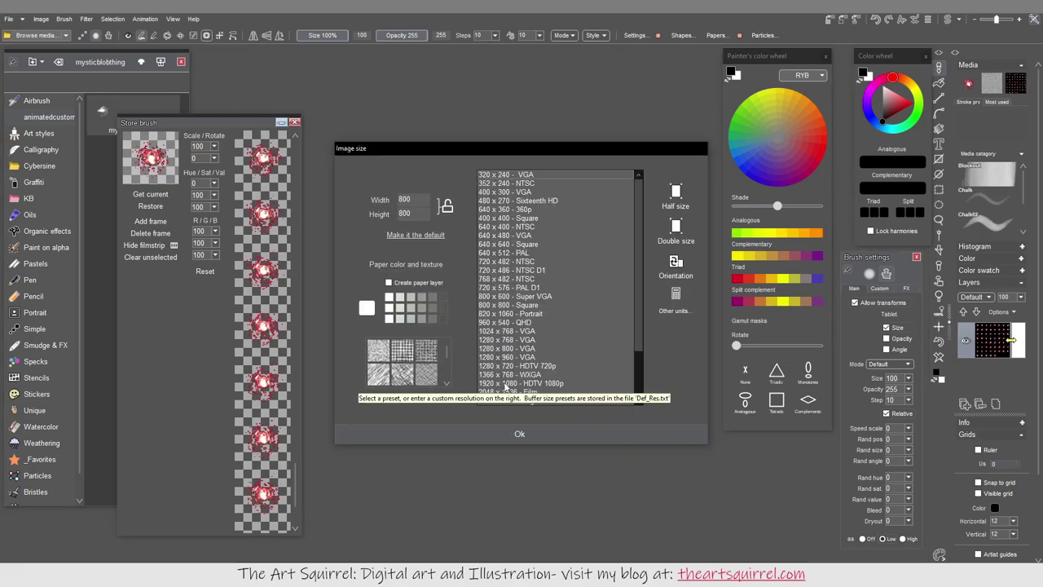
left_click(506, 383)
left_click(520, 434)
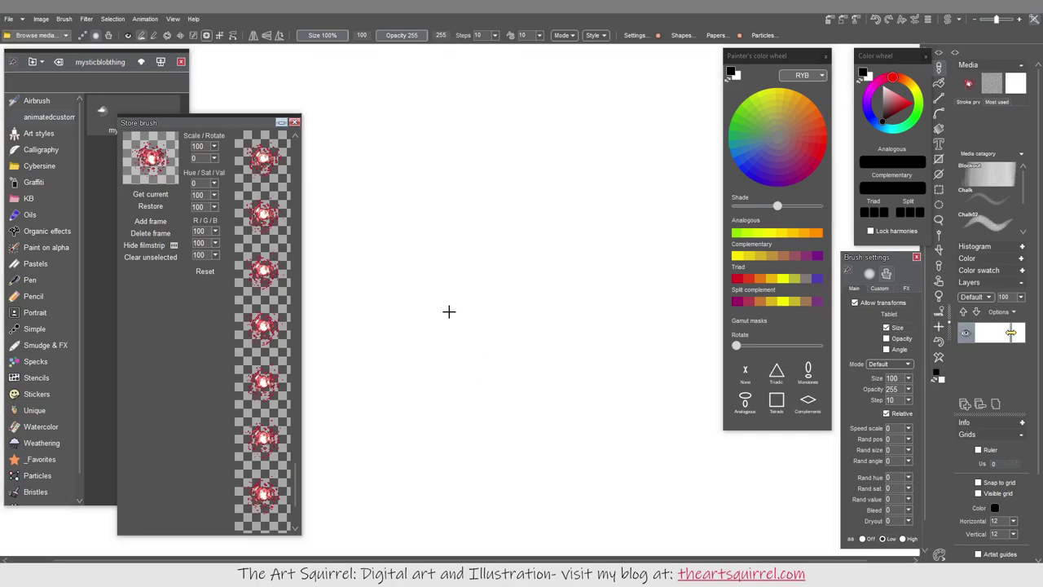
Paint red vortex test strokes and dabs, then nudge the colour wheel and brush panels.
mouse_move(359, 286)
left_mouse_down()
mouse_move(419, 254)
mouse_move(536, 257)
mouse_move(540, 279)
left_mouse_up()
left_click(511, 310)
mouse_move(480, 326)
left_mouse_down()
mouse_move(496, 379)
mouse_move(546, 373)
mouse_move(567, 336)
left_mouse_up()
left_click(575, 270)
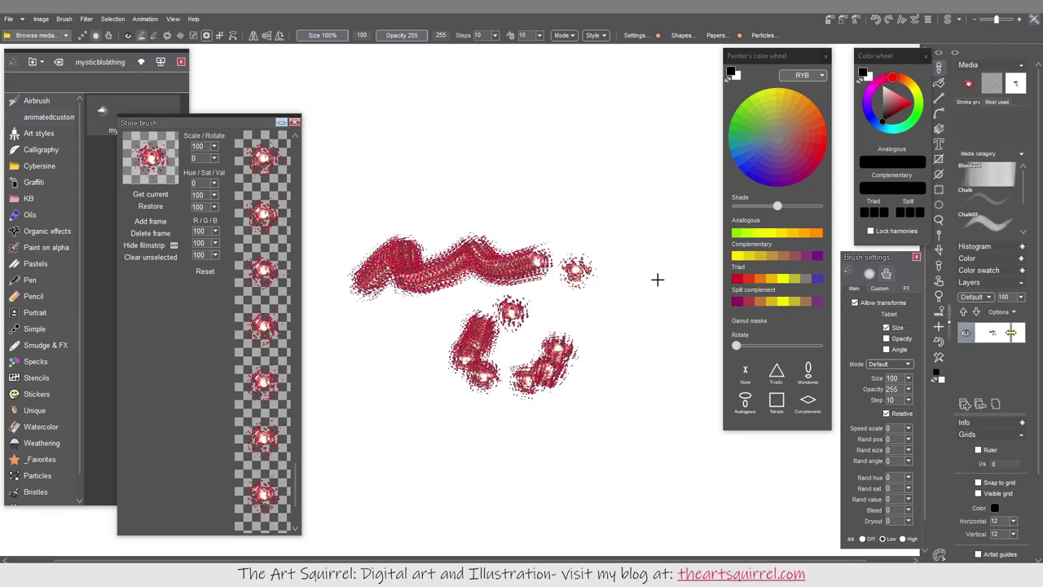
left_click_drag(892, 61, 877, 60)
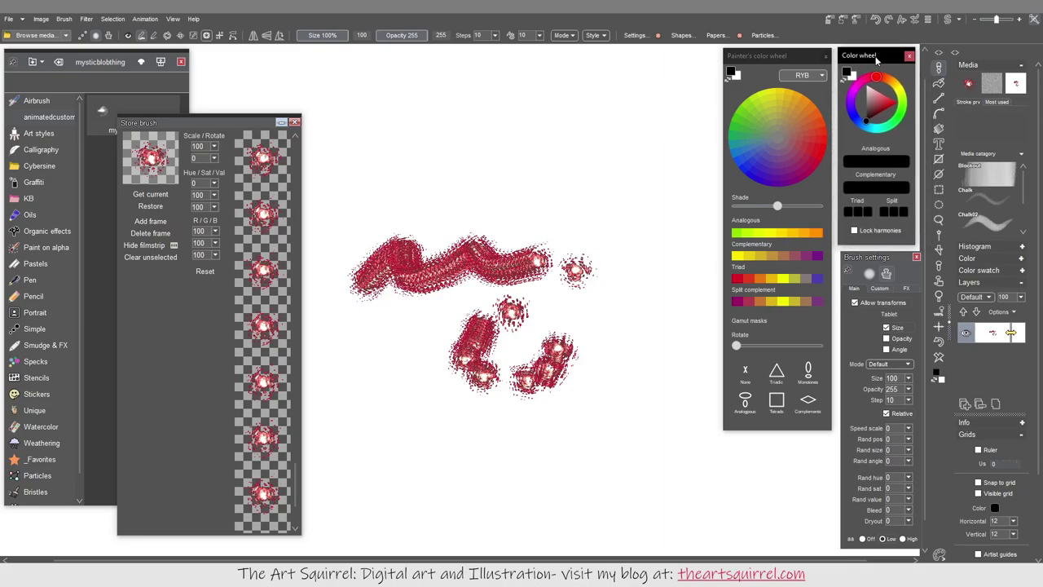
left_click_drag(877, 258, 871, 254)
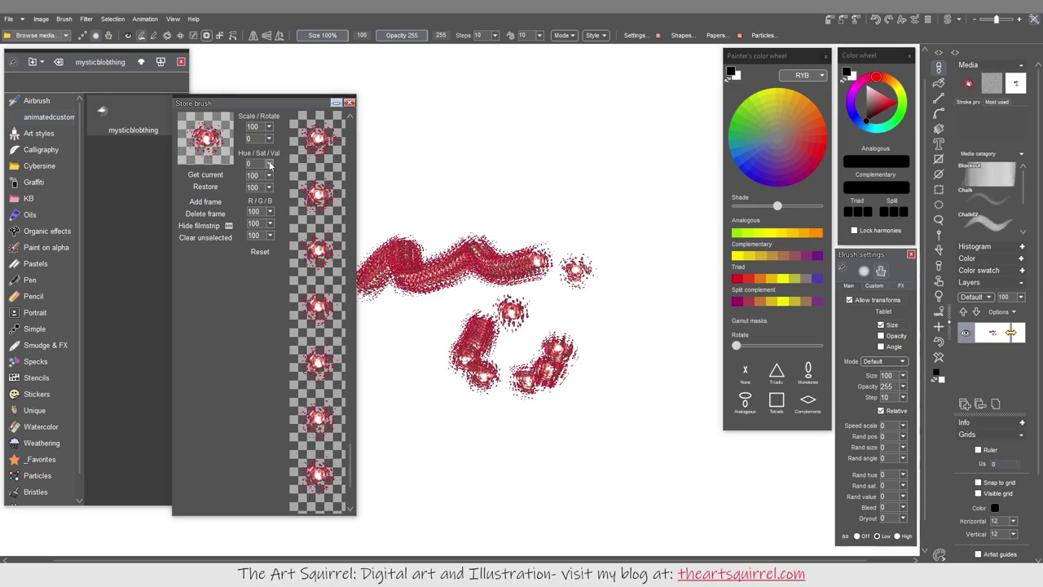
Shift the brush hue and paint a purple test arc over the red stroke.
left_click(269, 164)
mouse_move(242, 179)
left_mouse_down()
mouse_move(262, 179)
mouse_move(215, 179)
mouse_move(259, 179)
mouse_move(226, 179)
left_mouse_up()
mouse_move(419, 229)
left_mouse_down()
mouse_move(456, 189)
mouse_move(523, 229)
mouse_move(626, 253)
left_mouse_up()
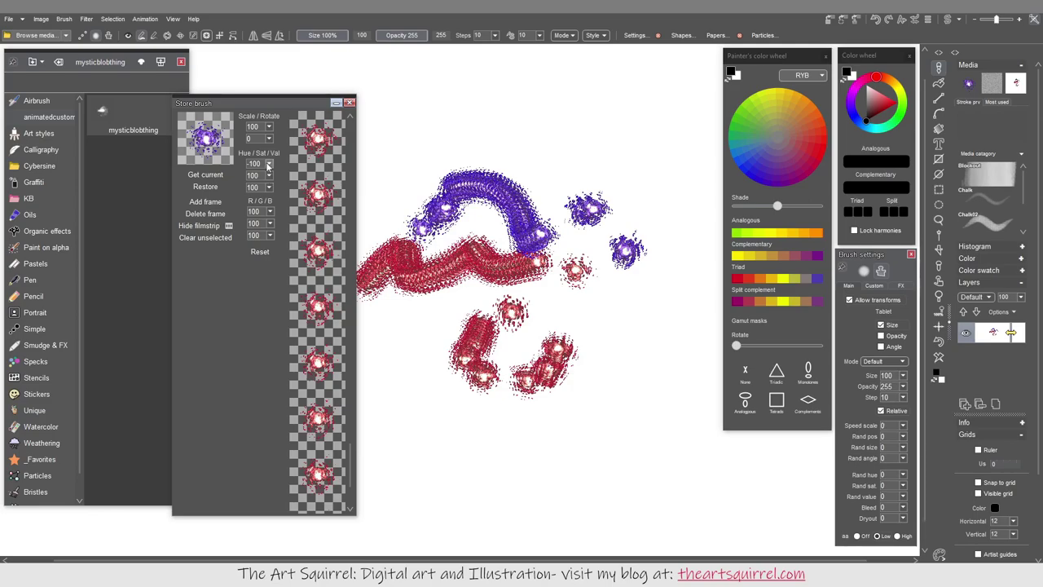
Adjust hue, saturation and value to paint several yellow test strokes.
mouse_move(269, 165)
left_mouse_down()
mouse_move(225, 178)
mouse_move(261, 178)
left_mouse_up()
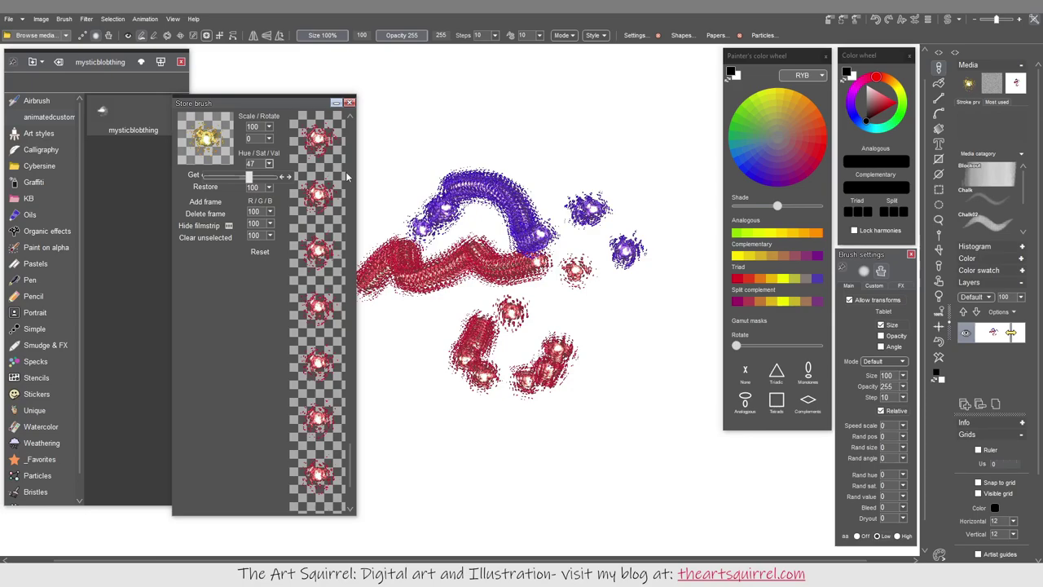
mouse_move(389, 159)
left_mouse_down()
mouse_move(450, 140)
mouse_move(492, 154)
left_mouse_up()
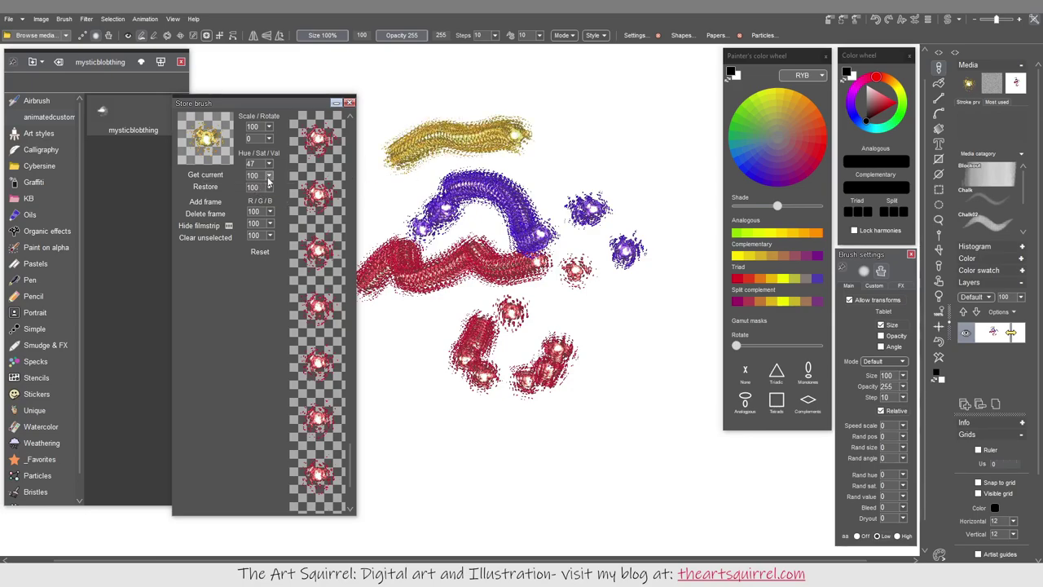
left_click_drag(268, 176, 248, 190)
left_click_drag(393, 189, 571, 164)
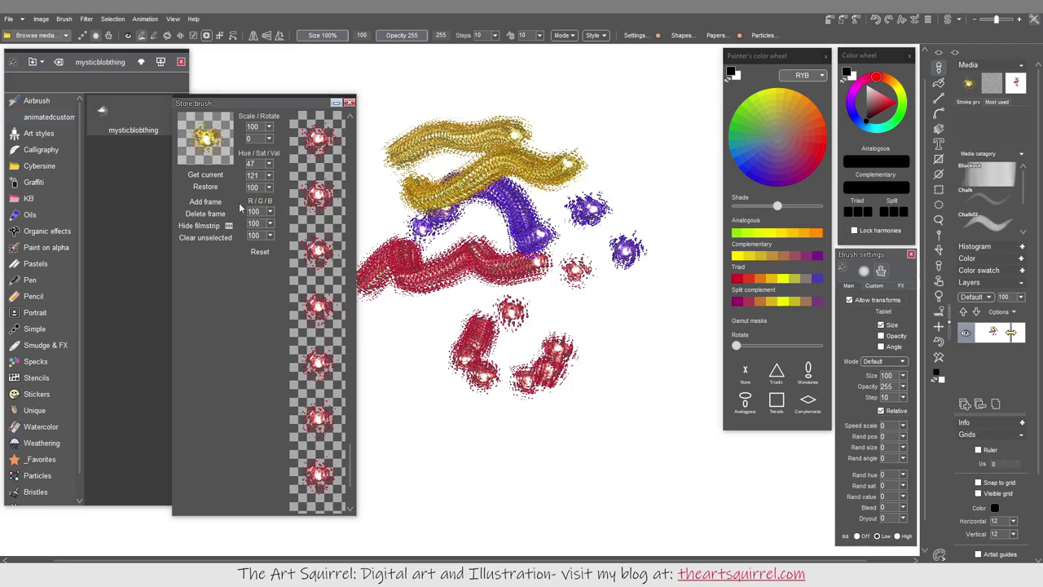
mouse_move(269, 188)
left_mouse_down()
mouse_move(245, 202)
mouse_move(261, 202)
mouse_move(222, 201)
mouse_move(270, 202)
left_mouse_up()
mouse_move(380, 189)
left_mouse_down()
mouse_move(498, 175)
mouse_move(647, 205)
mouse_move(652, 217)
left_mouse_up()
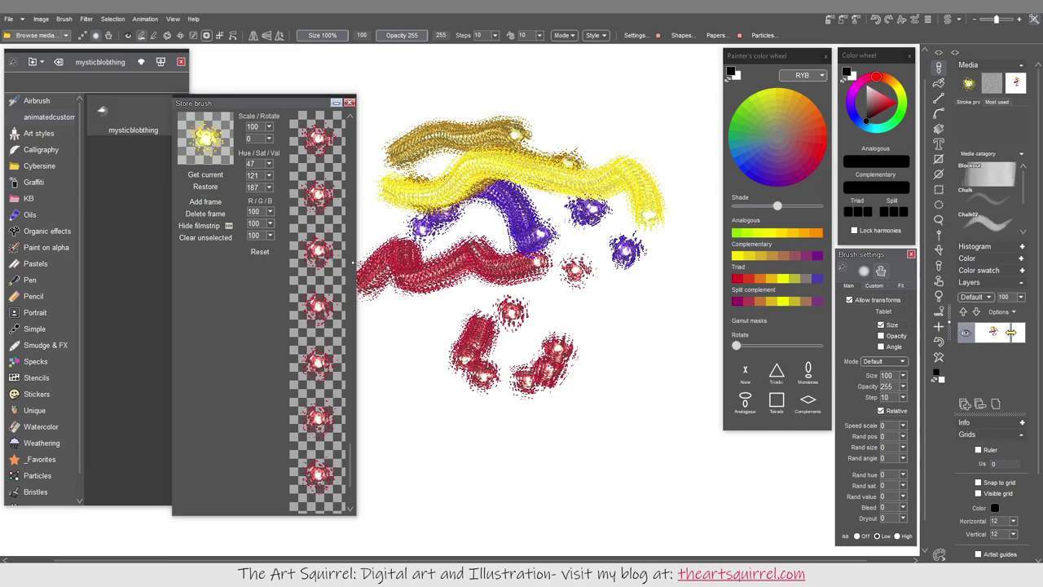
mouse_move(466, 285)
left_mouse_down()
mouse_move(497, 333)
mouse_move(579, 350)
mouse_move(617, 372)
left_mouse_up()
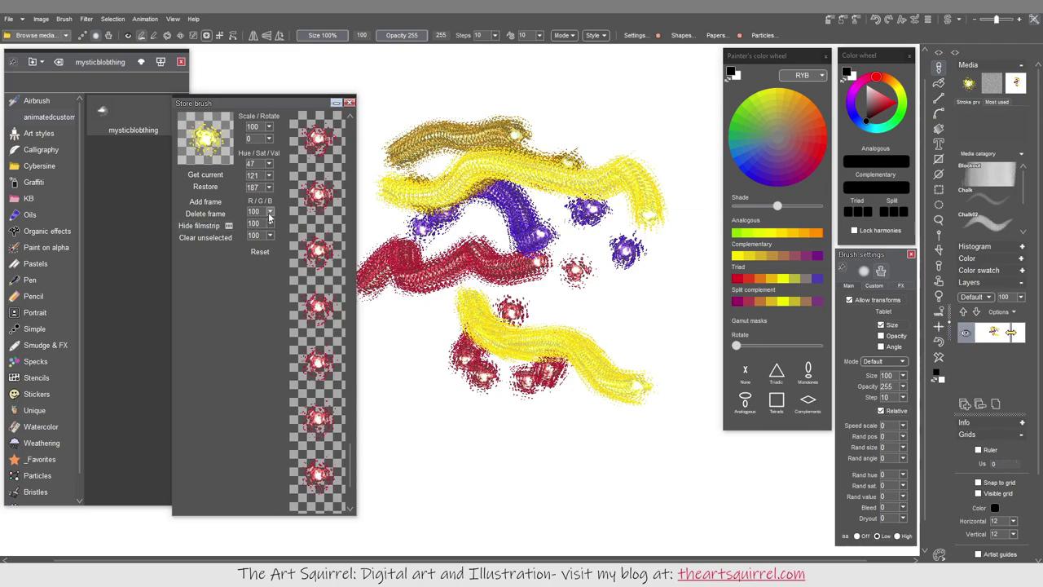
Tweak the red and green channels to tint the brush orange and paint an M-shaped stroke.
mouse_move(270, 212)
left_mouse_down()
mouse_move(269, 224)
mouse_move(208, 226)
mouse_move(269, 226)
left_mouse_up()
mouse_move(381, 238)
left_mouse_down()
mouse_move(432, 366)
mouse_move(459, 397)
left_mouse_up()
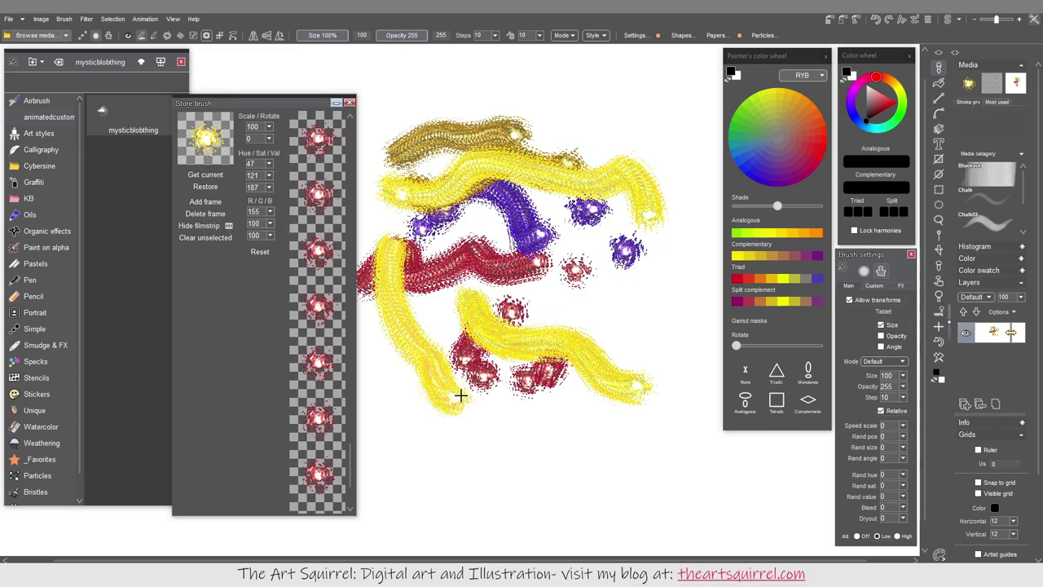
mouse_move(270, 225)
left_mouse_down()
mouse_move(249, 238)
mouse_move(264, 238)
mouse_move(210, 238)
mouse_move(232, 238)
left_mouse_up()
mouse_move(386, 238)
left_mouse_down()
mouse_move(392, 186)
mouse_move(459, 195)
mouse_move(603, 180)
left_mouse_up()
left_click(270, 235)
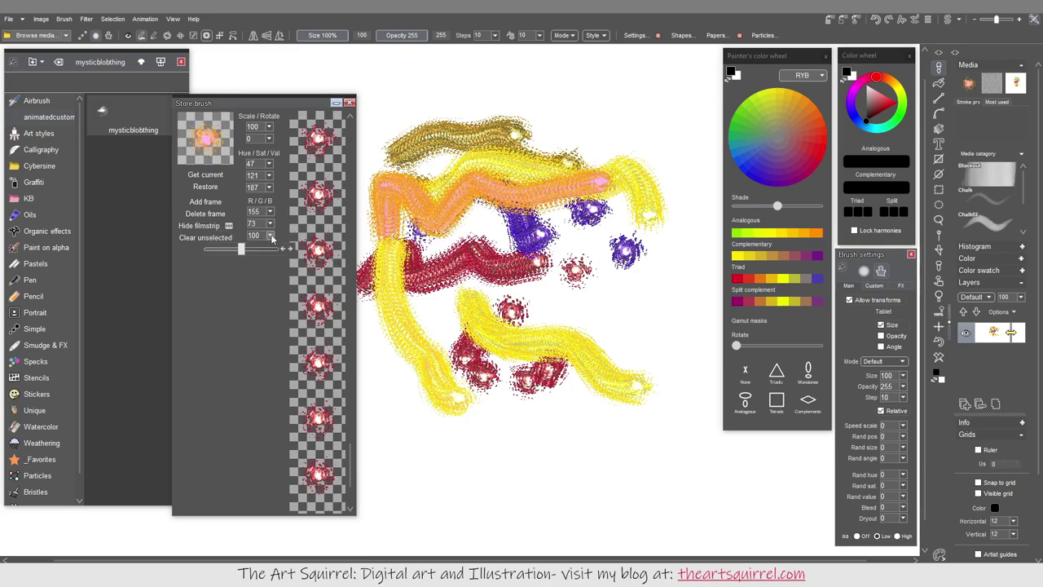
Lower blue, reset the brush to its original colours and paint a red stroke.
mouse_move(243, 249)
left_mouse_down()
mouse_move(260, 249)
mouse_move(226, 250)
mouse_move(280, 250)
mouse_move(259, 250)
left_mouse_up()
left_click(269, 212)
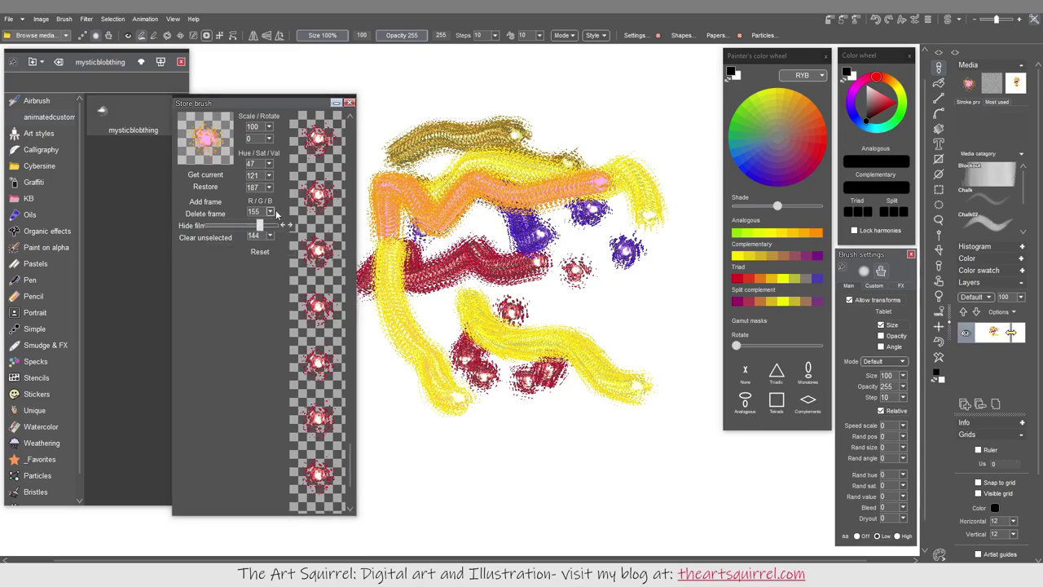
left_click(255, 254)
mouse_move(432, 281)
left_mouse_down()
mouse_move(514, 264)
mouse_move(664, 326)
left_mouse_up()
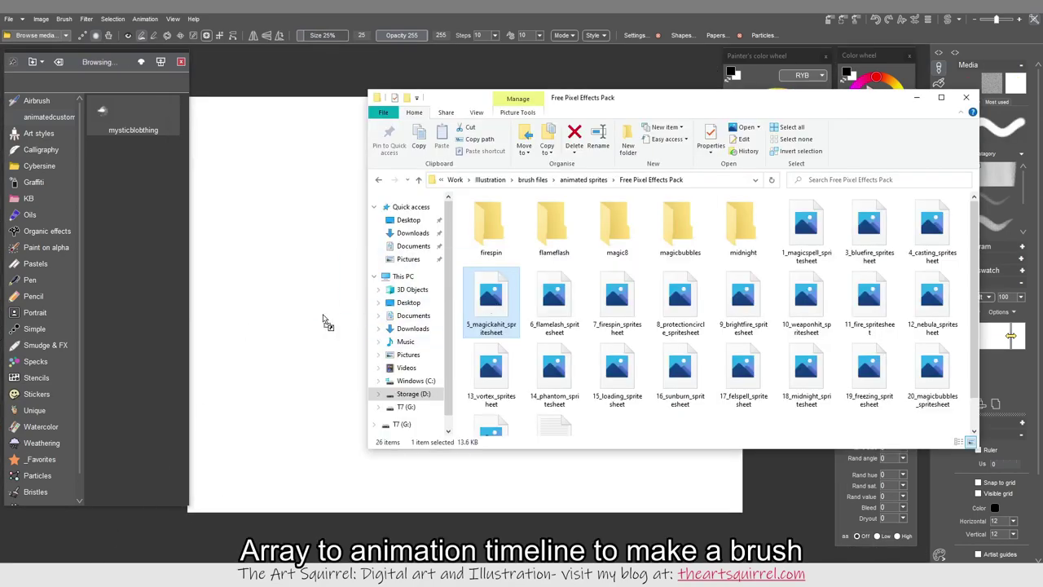
Load 5_magickahit_spritesheet and set Array to animation slicing to 7 columns and 7 rows.
left_click_drag(324, 319, 429, 305)
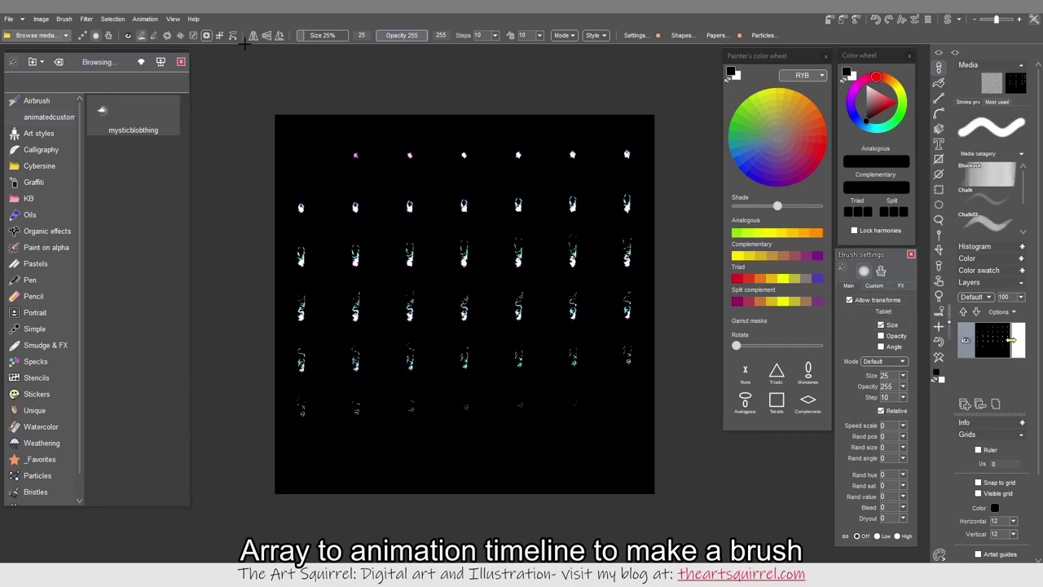
left_click(150, 20)
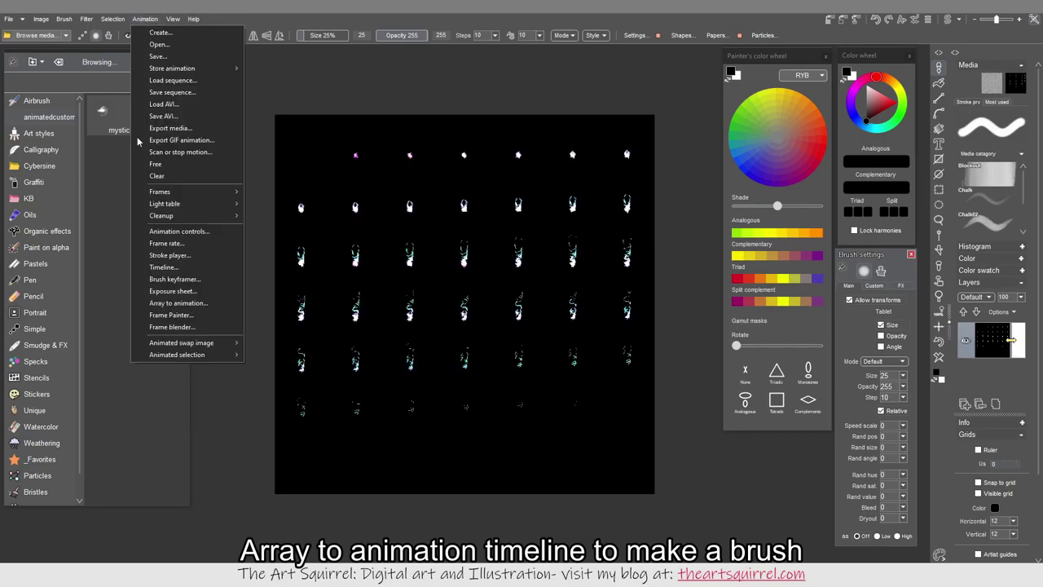
left_click(172, 303)
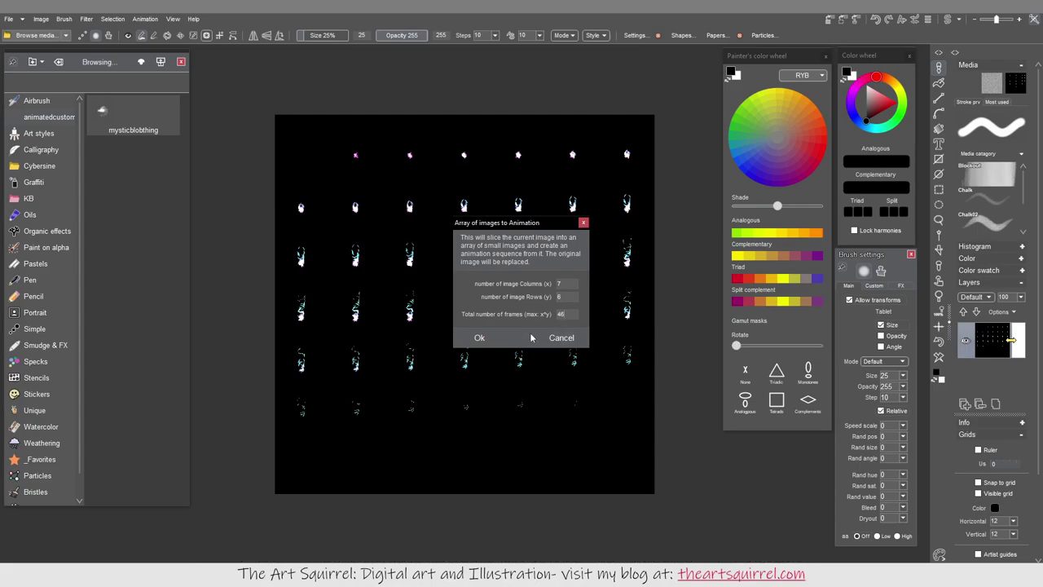
left_click(486, 343)
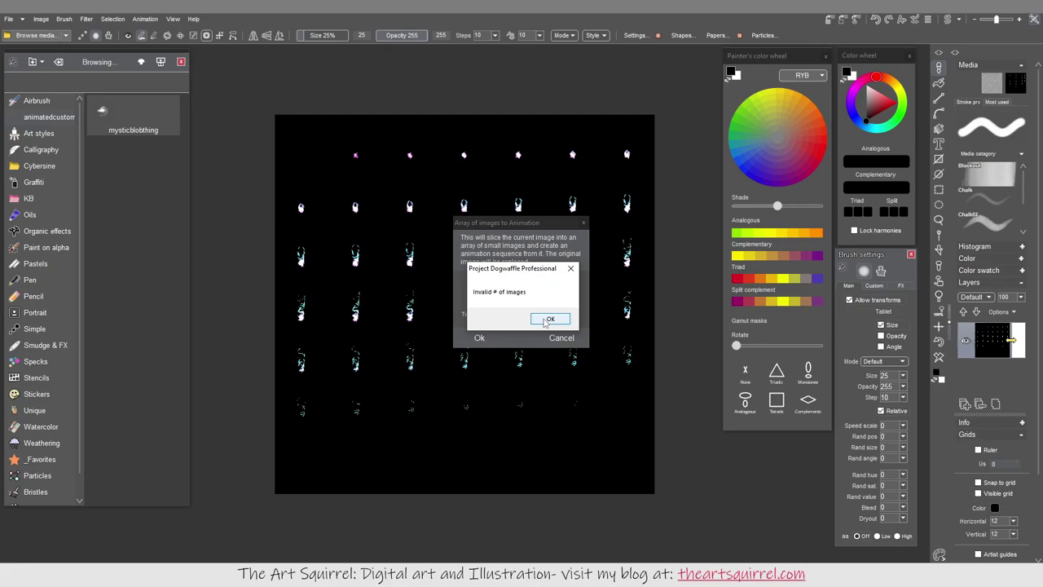
left_click(545, 322)
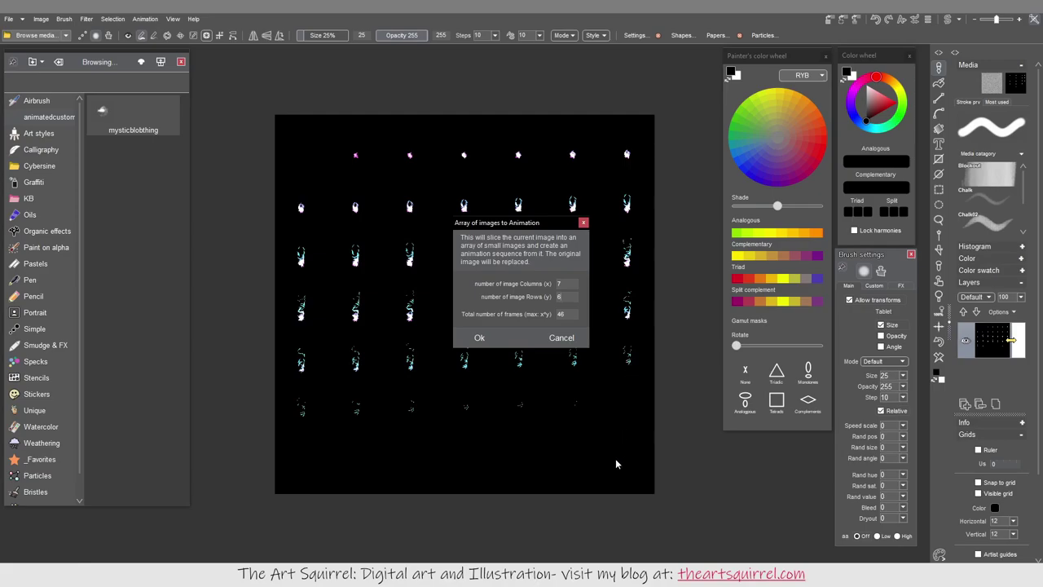
type("7")
mouse_move(93, 577)
Launch SpeedCrunch to compute 7 × 7 = 49, then return to the Howler dialog.
left_click(92, 577)
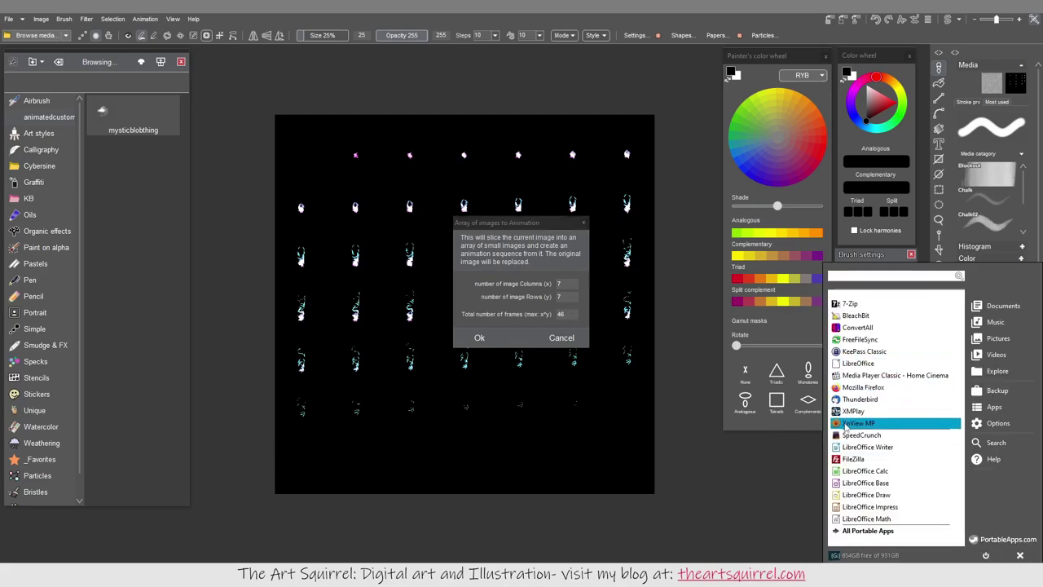
left_click(858, 436)
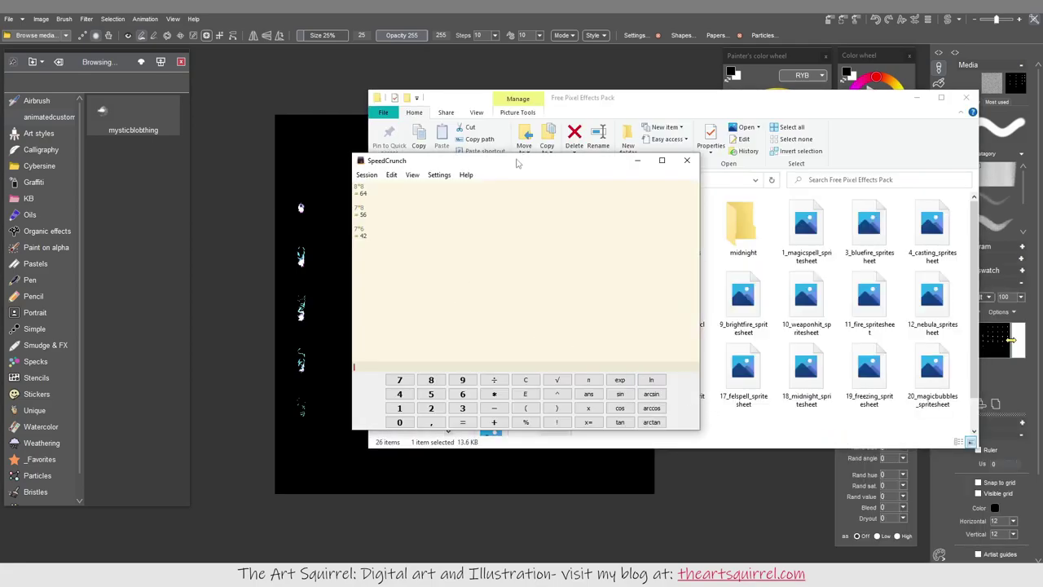
left_click_drag(520, 161, 750, 160)
left_click(630, 379)
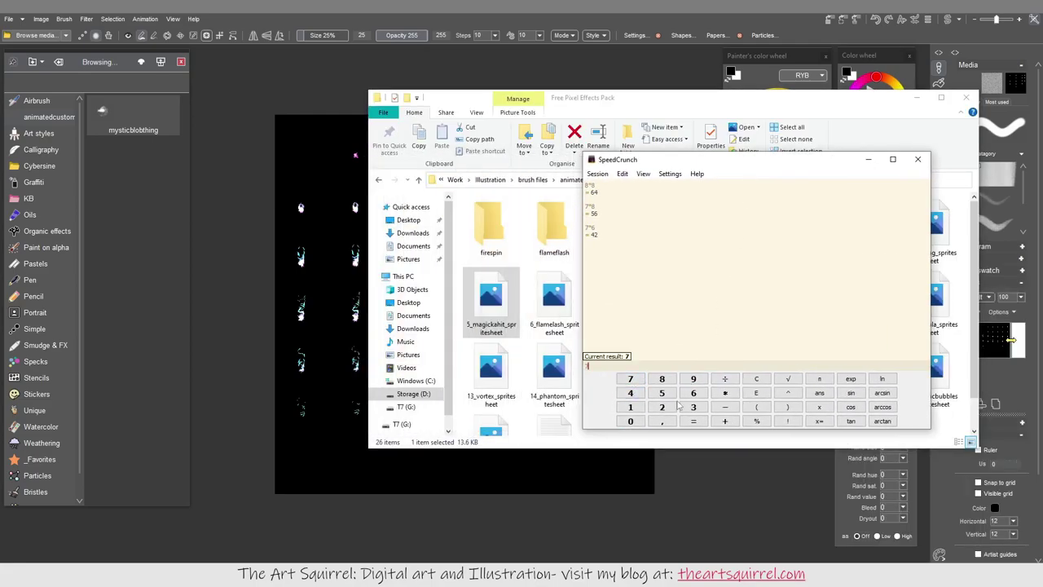
left_click(725, 393)
left_click(630, 379)
left_click(693, 422)
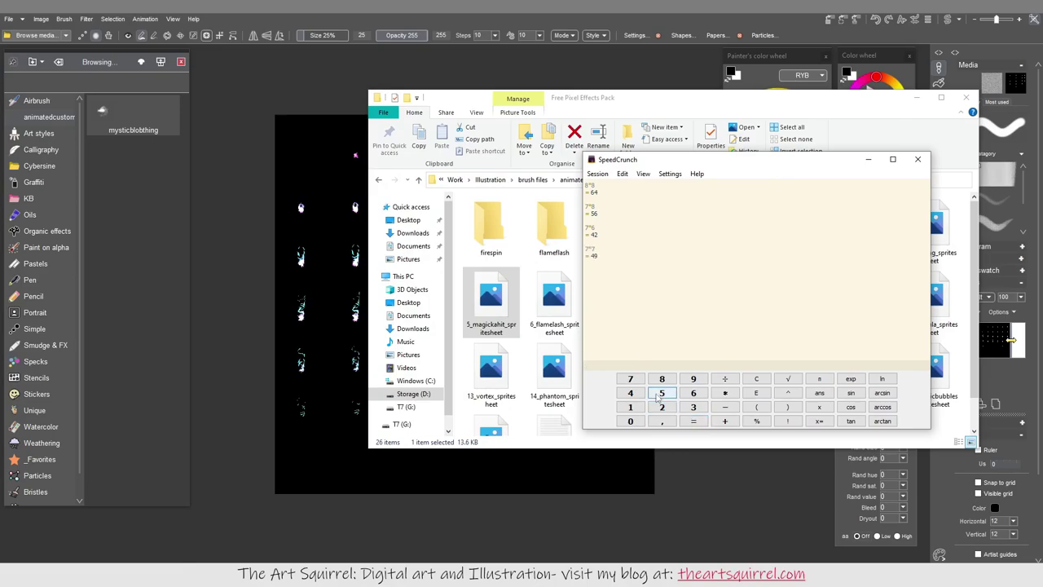
left_click(304, 60)
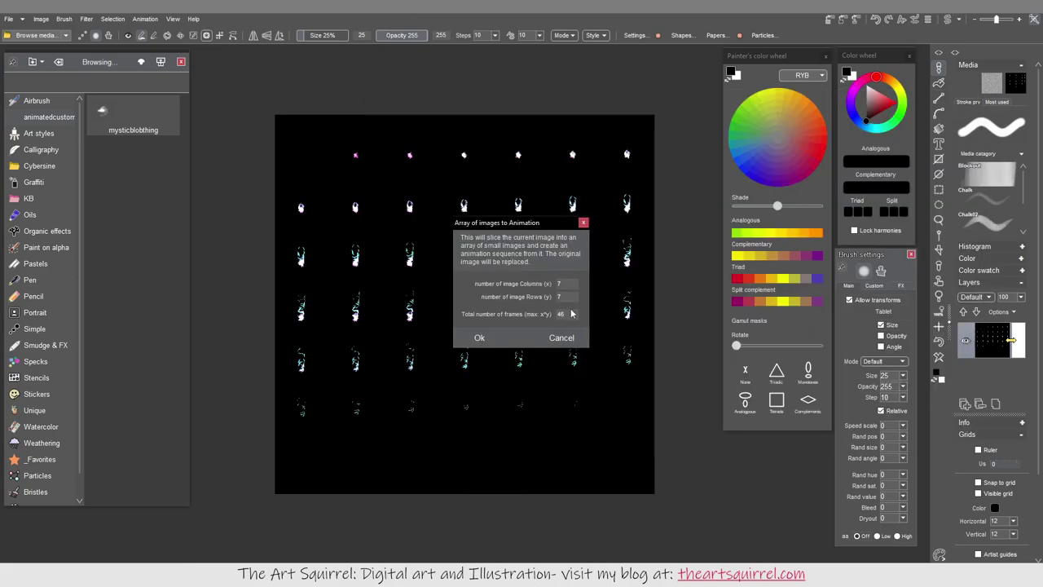
Slice the sheet into a 7 by 7 animation, hide the calculator and play it back.
left_click(479, 338)
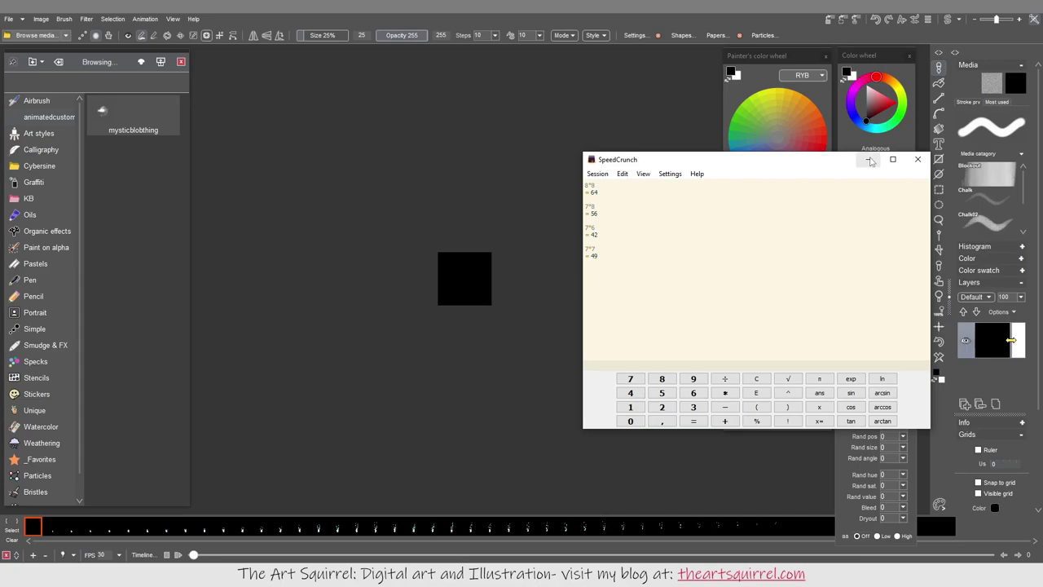
left_click(868, 159)
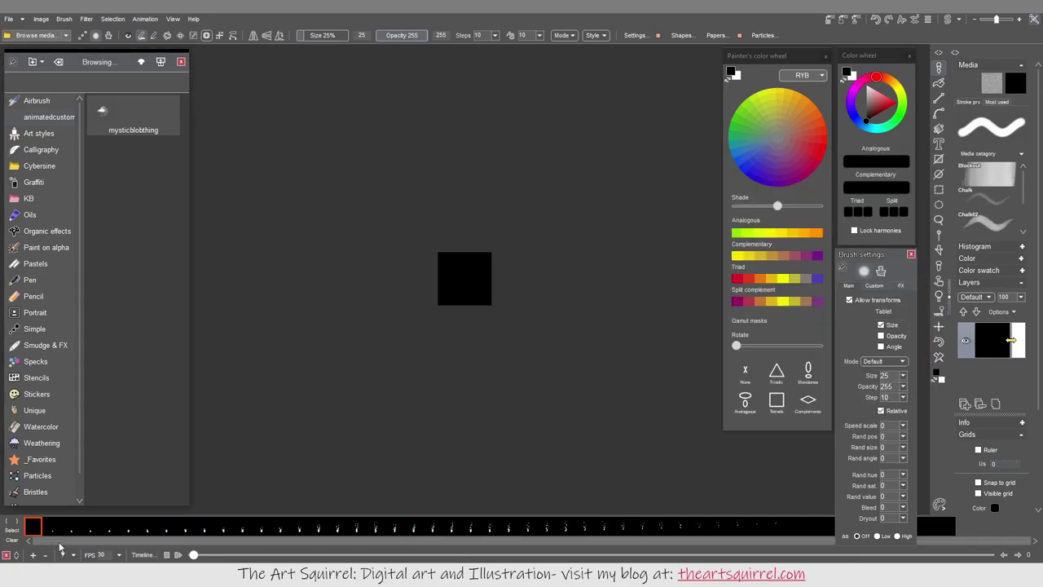
mouse_move(196, 555)
left_mouse_down()
mouse_move(801, 559)
mouse_move(204, 559)
left_mouse_up()
key("space")
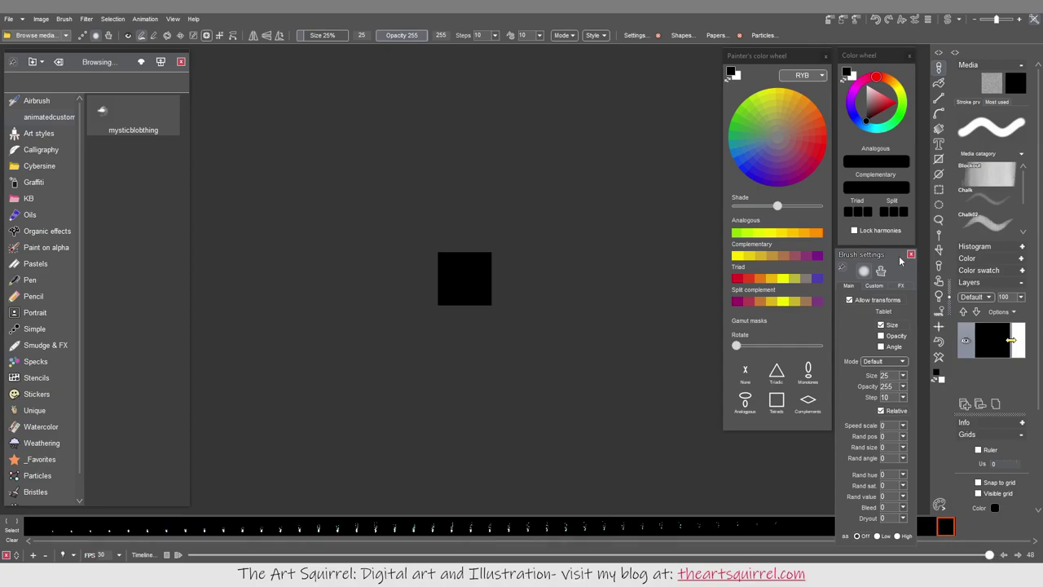
Close the brush settings panel, check the final frames and delete the empty last frame.
left_click(911, 255)
mouse_move(989, 555)
left_mouse_down()
mouse_move(420, 557)
mouse_move(811, 556)
left_mouse_up()
left_click(945, 527)
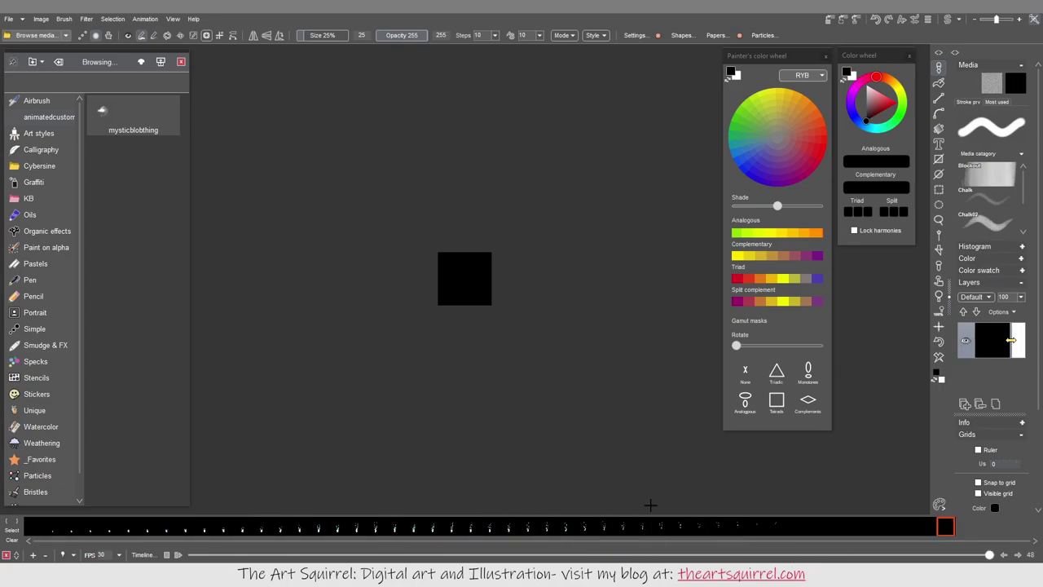
left_click(33, 527)
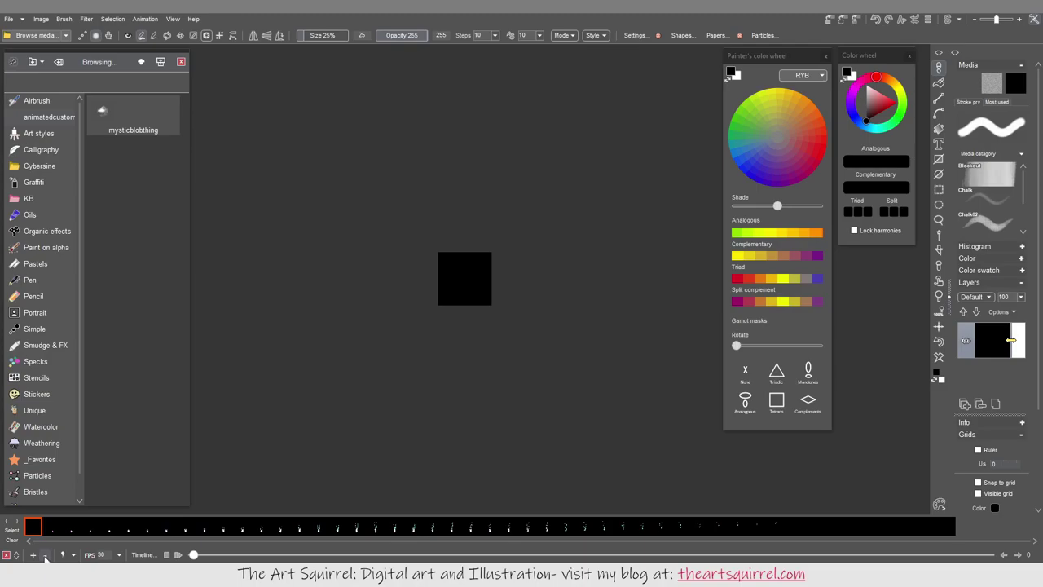
left_click(45, 555)
left_click(773, 532)
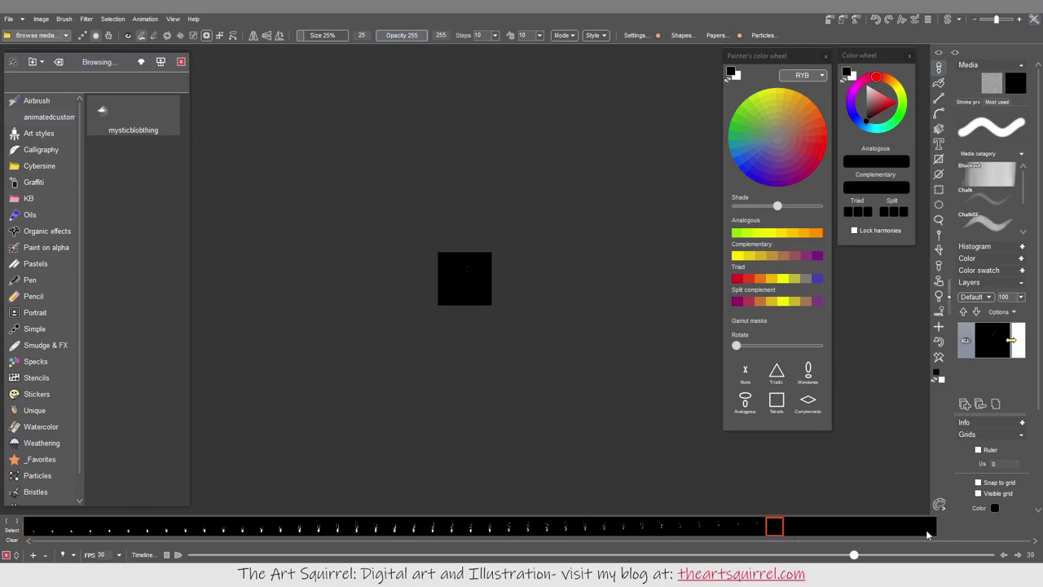
left_click(929, 532)
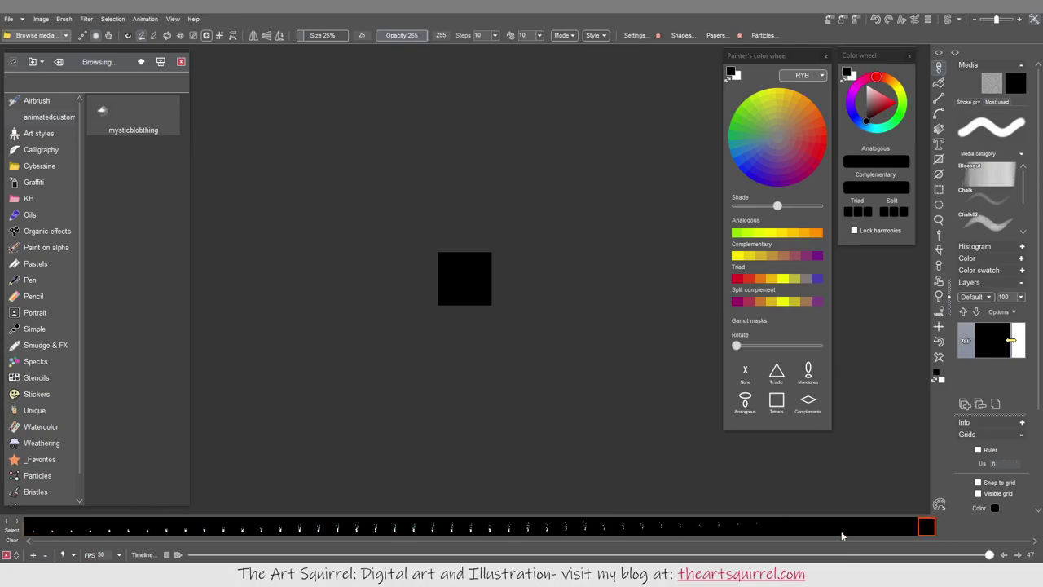
left_click(771, 530)
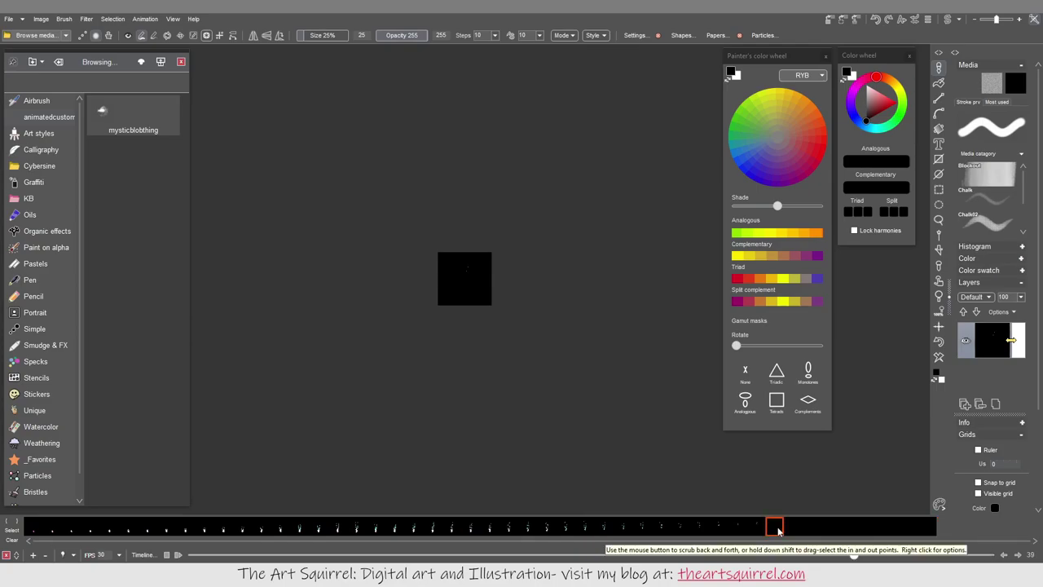
left_click(929, 532)
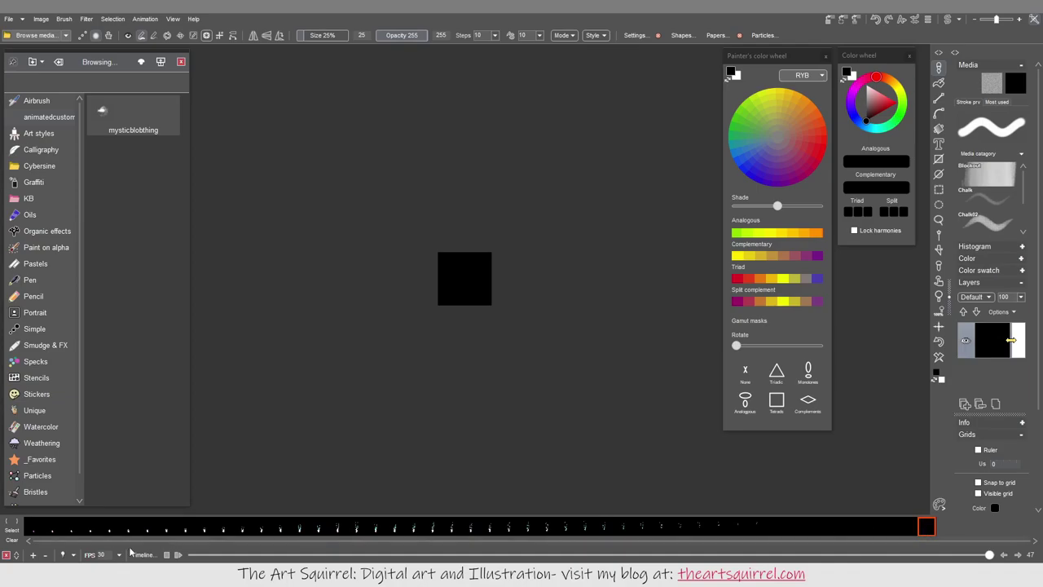
Delete eight more empty frames from the end of the animation.
left_click(47, 556)
left_click(46, 557)
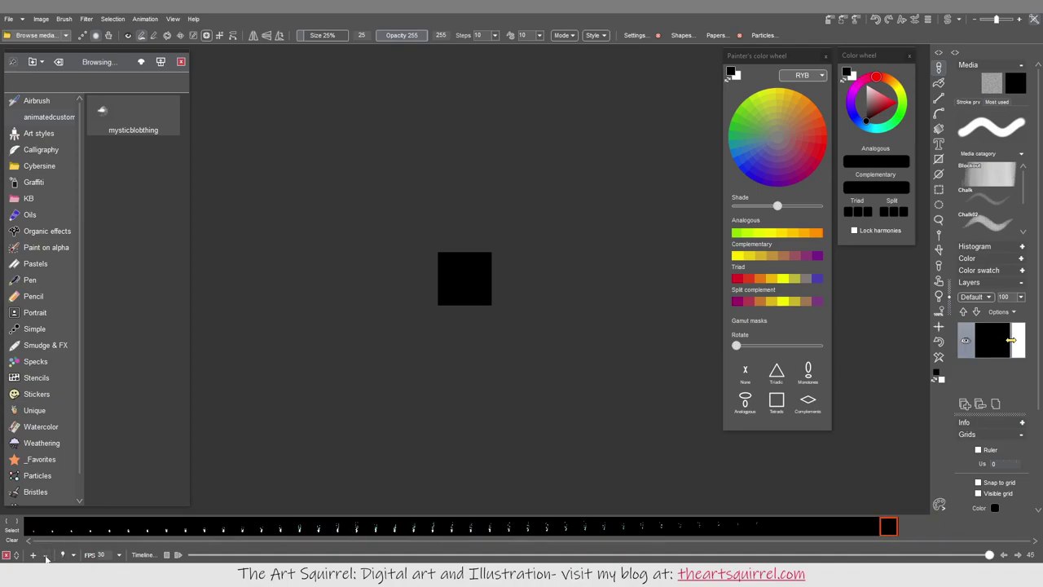
left_click(46, 557)
left_click(46, 557)
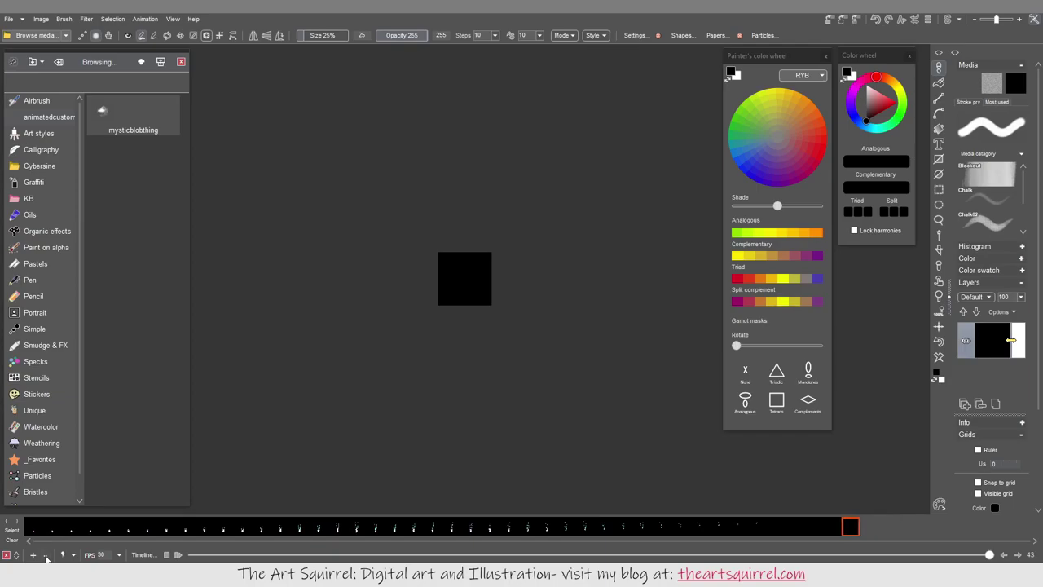
left_click(47, 557)
left_click(46, 557)
left_click(47, 557)
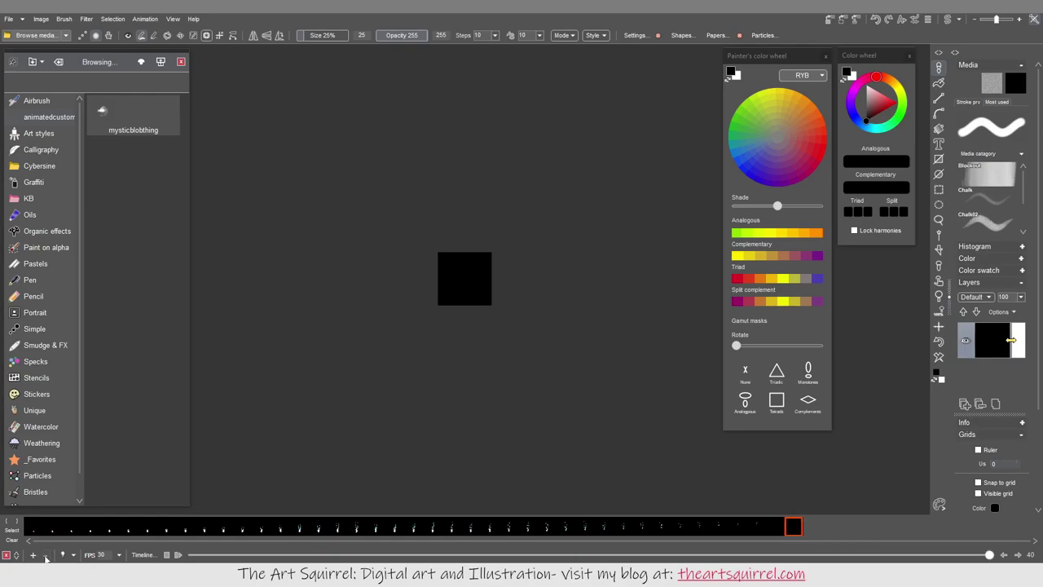
left_click(46, 556)
Check the end frames, then step through frames 1 to 6 of the animation.
left_click(750, 527)
left_click(717, 527)
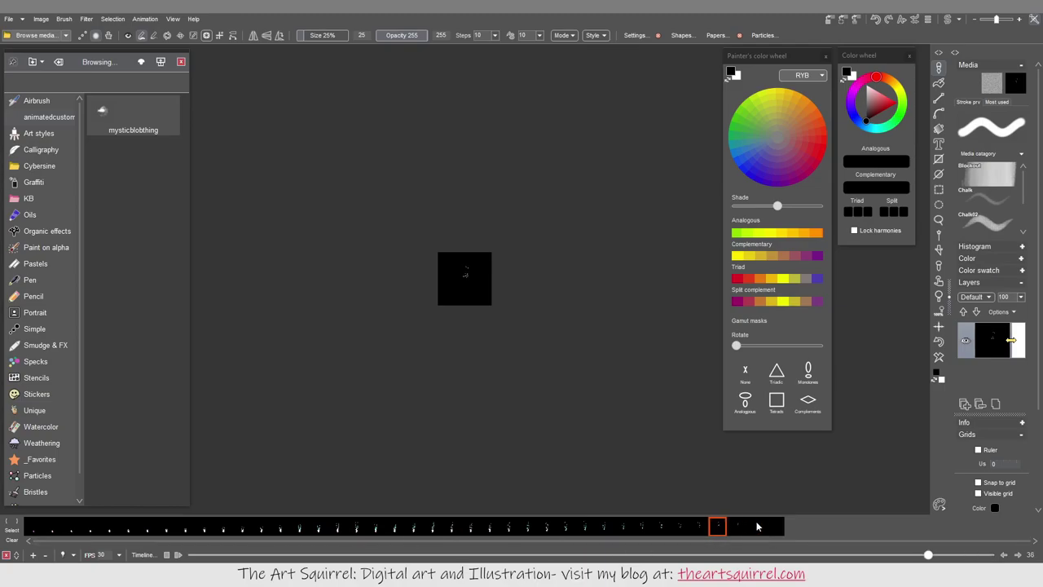
left_click(779, 527)
left_click(32, 528)
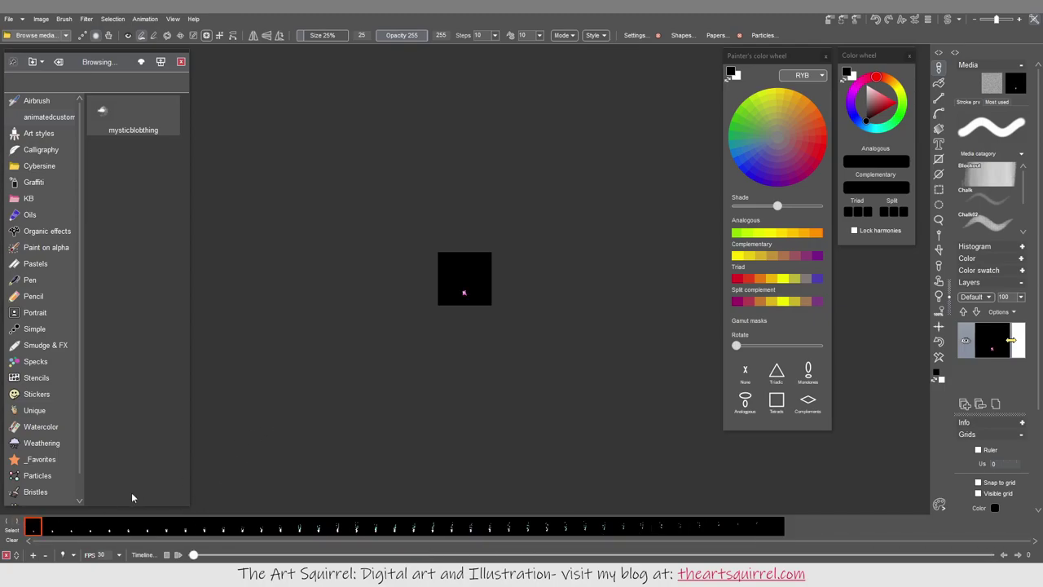
left_click(49, 530)
left_click(71, 530)
left_click(90, 530)
left_click(120, 529)
left_click(166, 529)
left_click(151, 530)
left_click(34, 530)
left_click(64, 18)
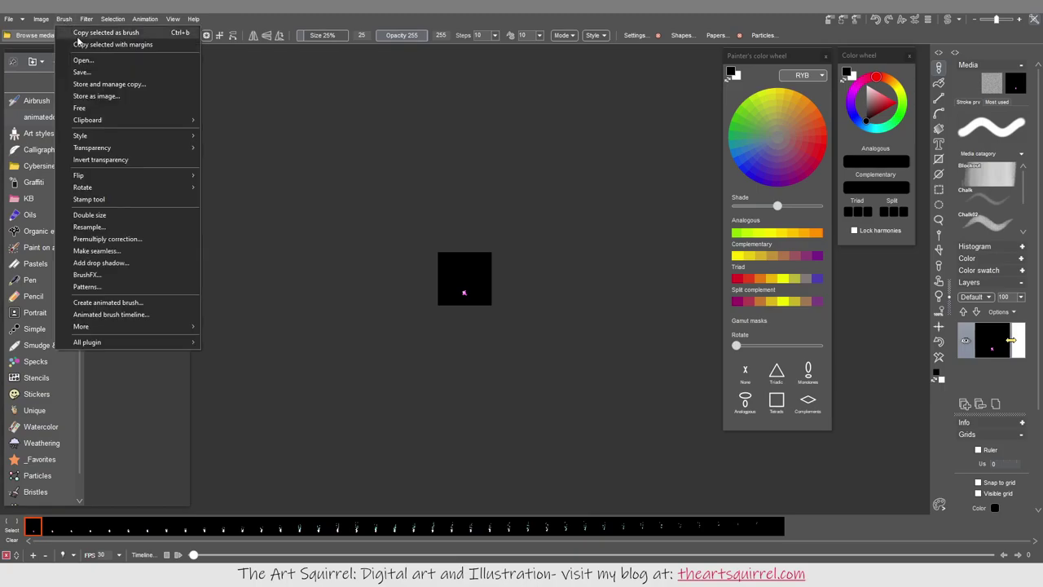
Capture the current animation frame as a brush and switch back to the paint brush.
mouse_move(102, 152)
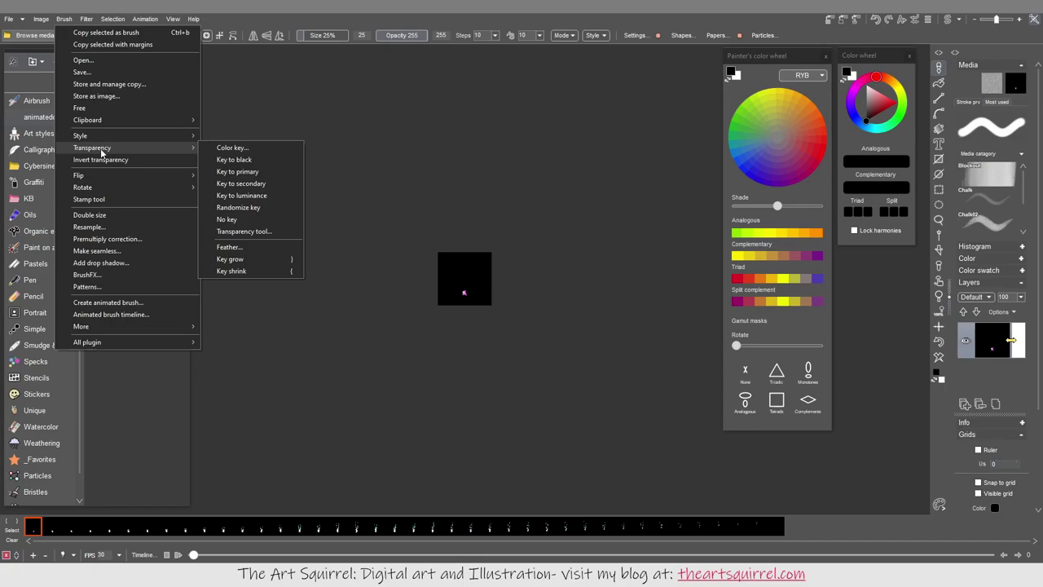
left_click(145, 18)
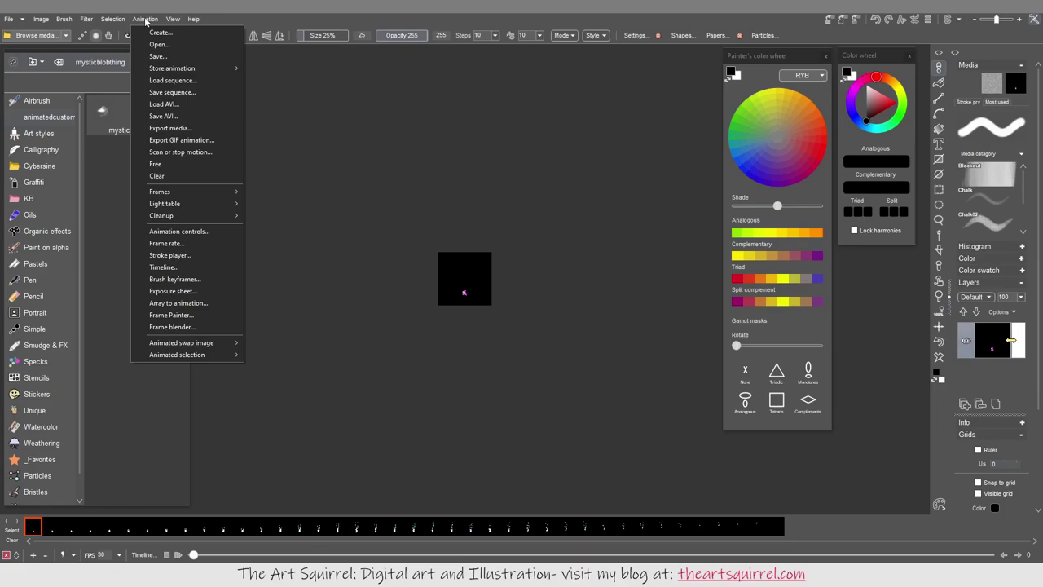
key("Escape")
left_click(939, 249)
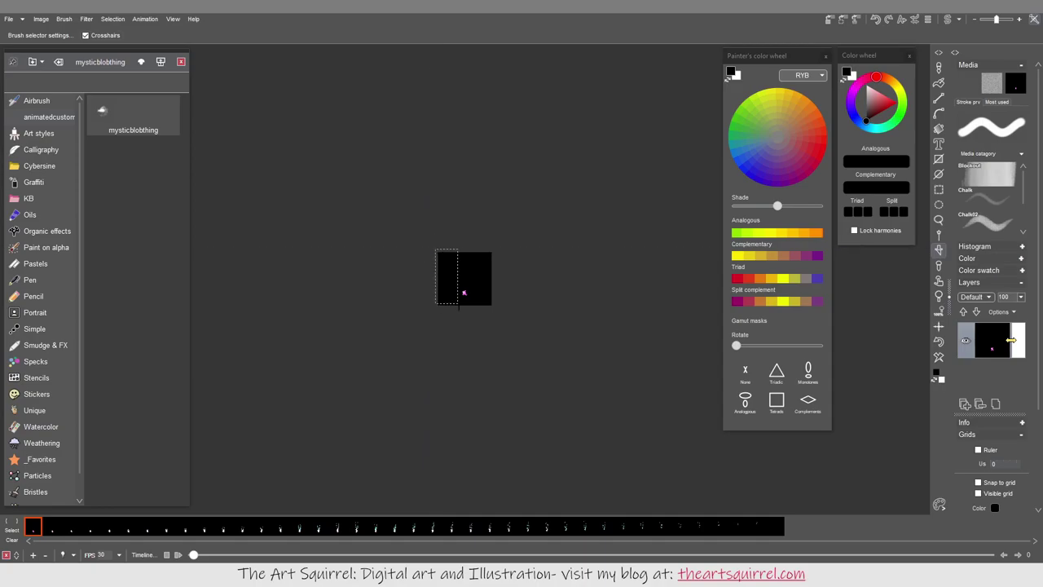
key("space")
key("b")
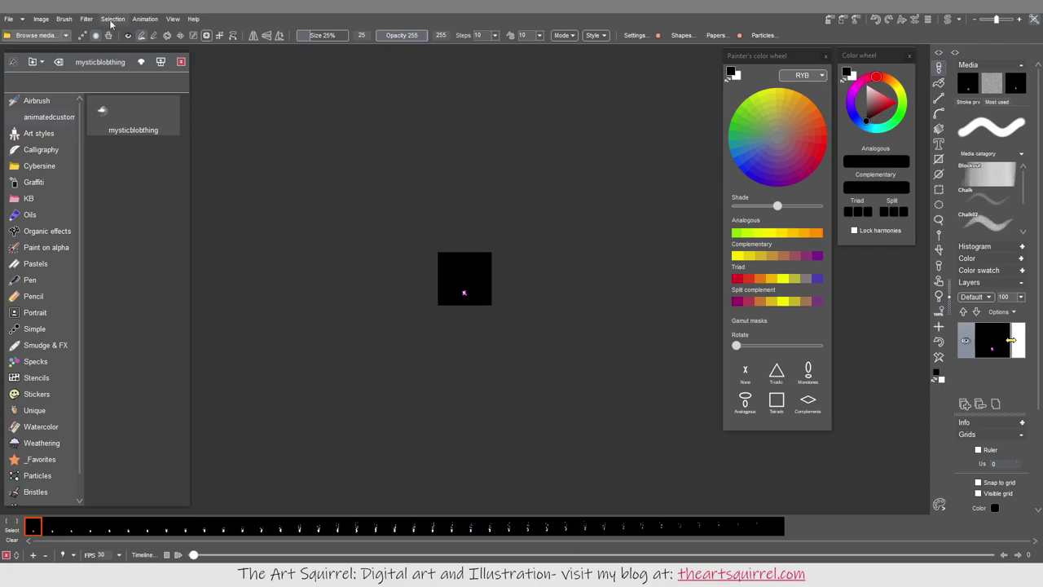
left_click(65, 18)
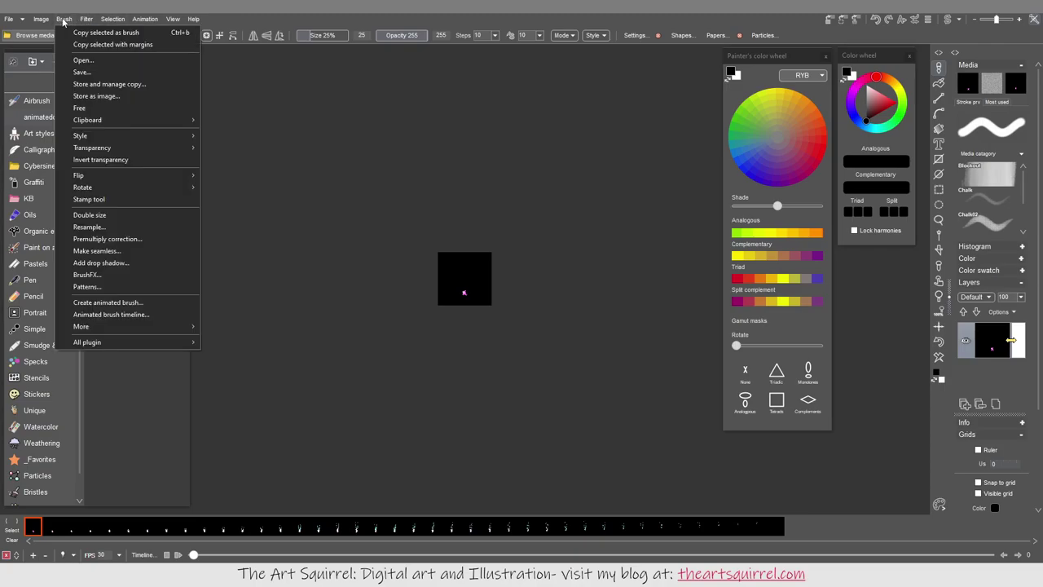
Open the brush timeline editor, scrub its 40 frames and sample colours from the preview.
left_click(86, 314)
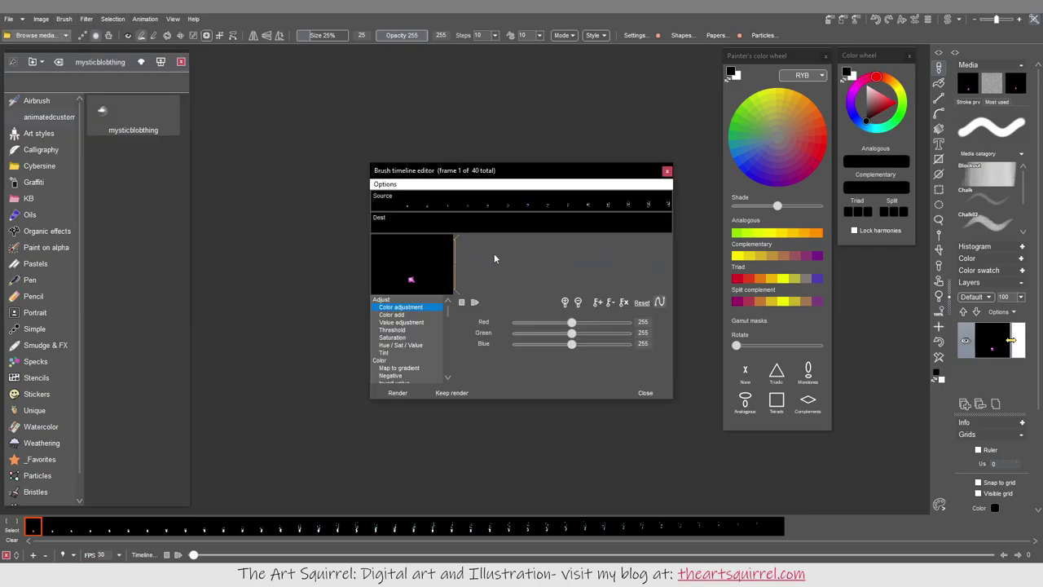
mouse_move(459, 267)
left_mouse_down()
mouse_move(607, 271)
mouse_move(457, 282)
mouse_move(559, 282)
left_mouse_up()
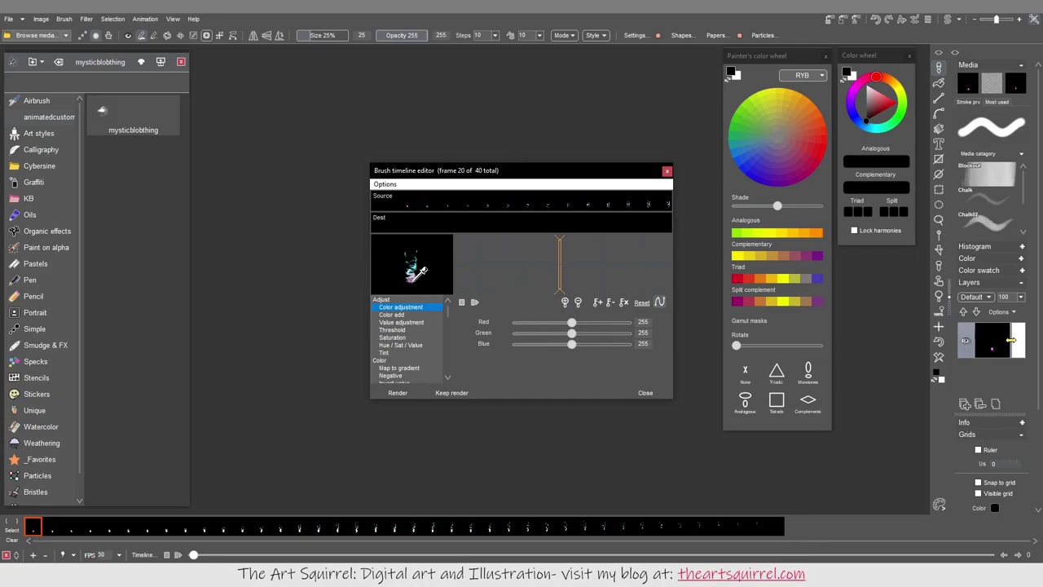
left_click(412, 278)
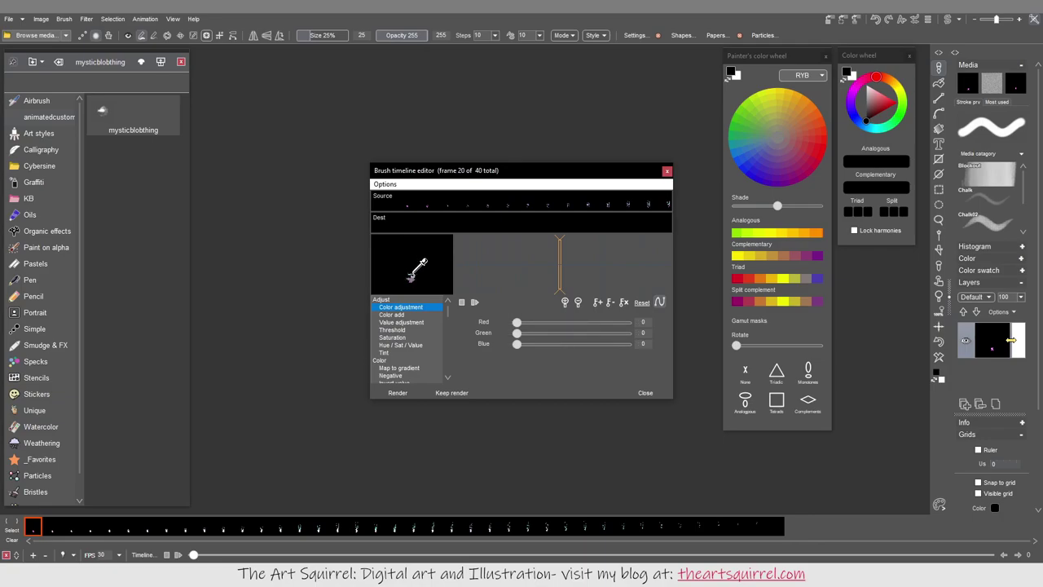
left_click(411, 277)
left_click(410, 275)
left_click(415, 270)
left_click(413, 275)
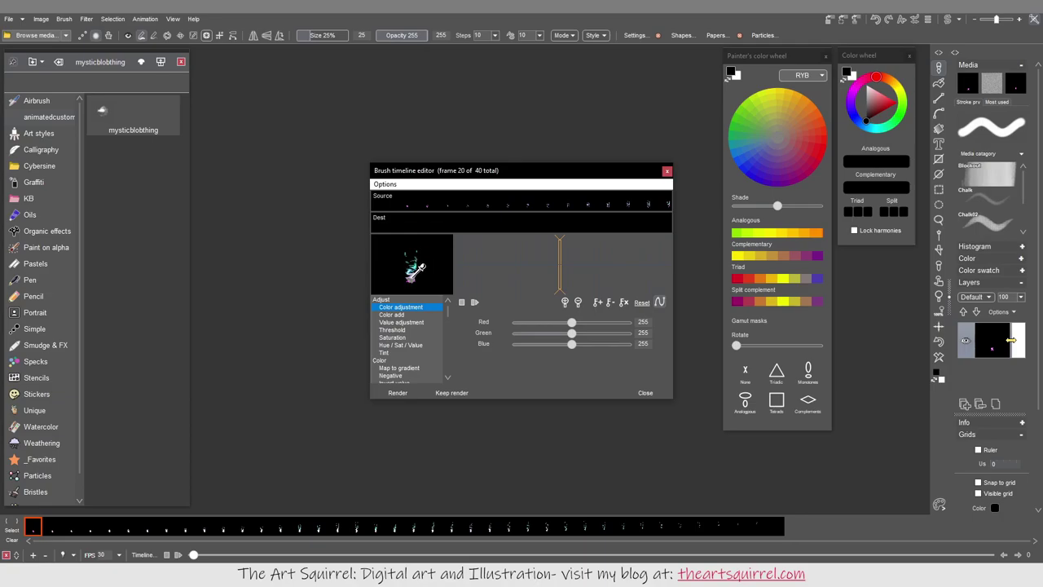
left_click(415, 269)
left_click(417, 273)
mouse_move(562, 259)
left_mouse_down()
mouse_move(443, 263)
mouse_move(704, 265)
mouse_move(438, 275)
mouse_move(612, 271)
mouse_move(492, 278)
mouse_move(603, 281)
mouse_move(572, 281)
left_mouse_up()
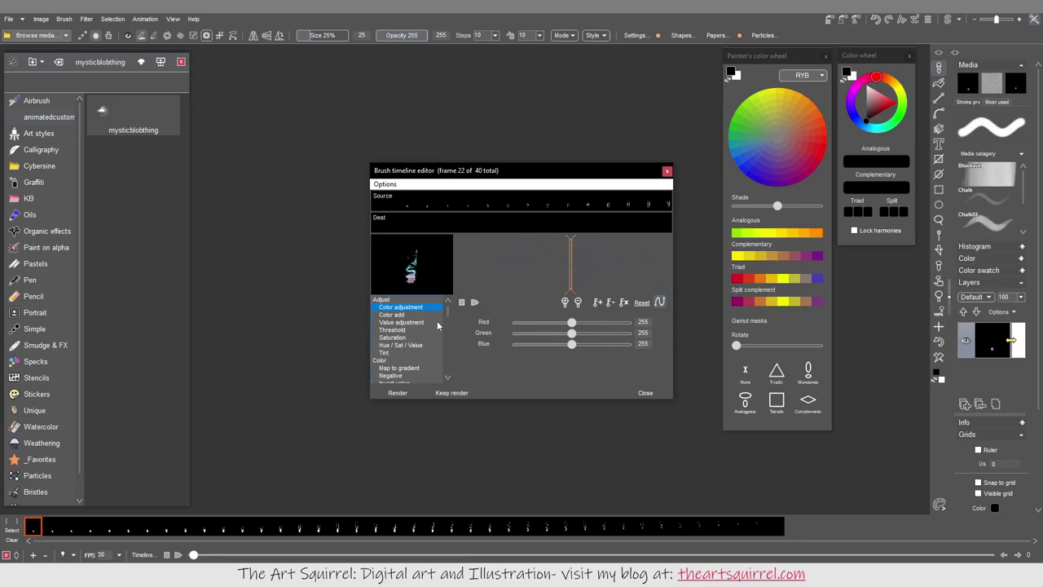
Apply the Key > Color key effect to the brush frames, scrub to check the keying, then close the editor.
scroll(449, 318, "down", 4)
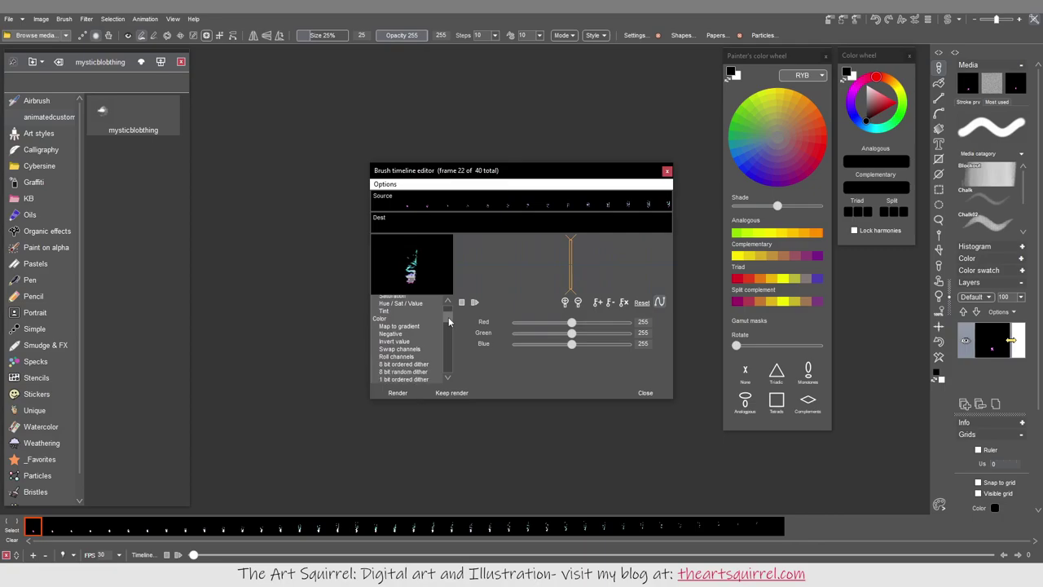
left_click_drag(452, 329, 454, 374)
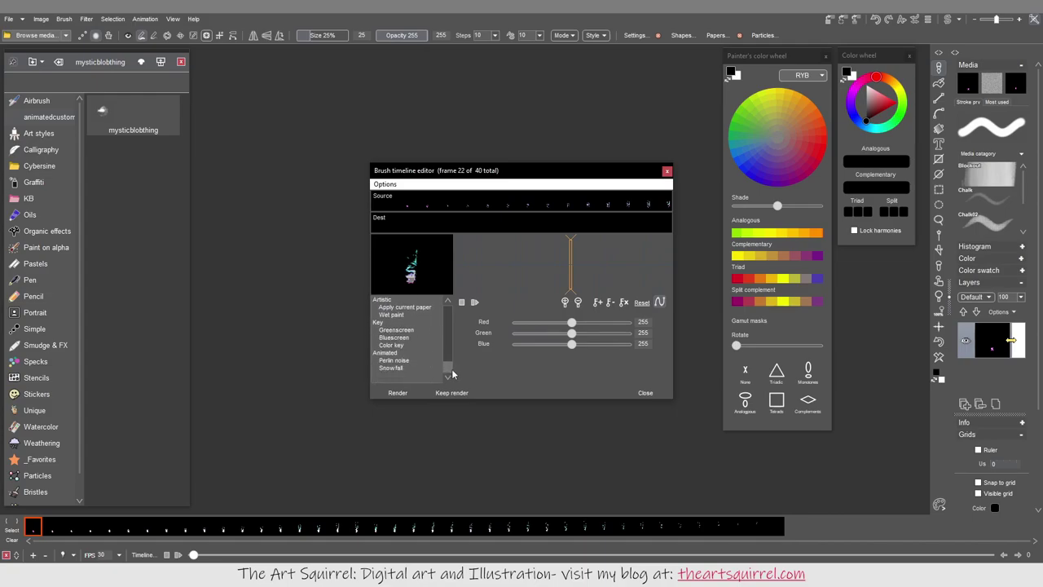
left_click(418, 346)
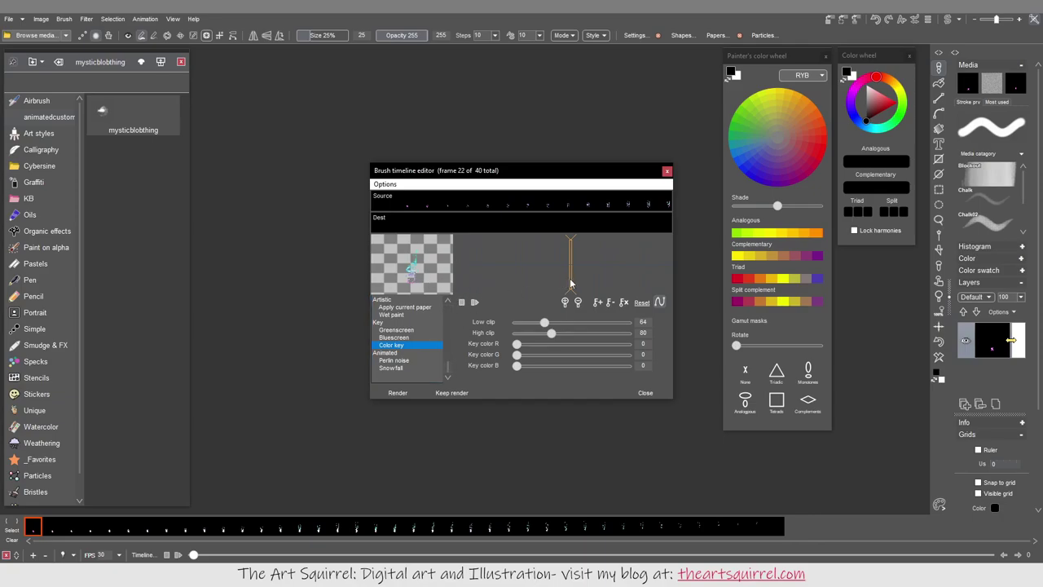
mouse_move(570, 284)
left_mouse_down()
mouse_move(458, 286)
mouse_move(666, 282)
mouse_move(448, 290)
mouse_move(666, 290)
mouse_move(458, 291)
mouse_move(562, 290)
left_mouse_up()
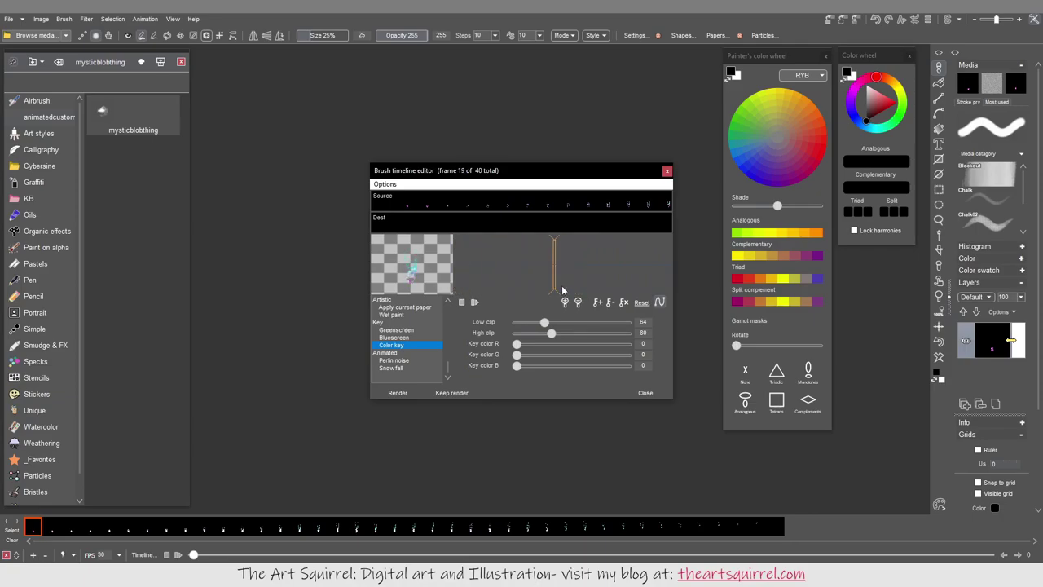
left_click(644, 394)
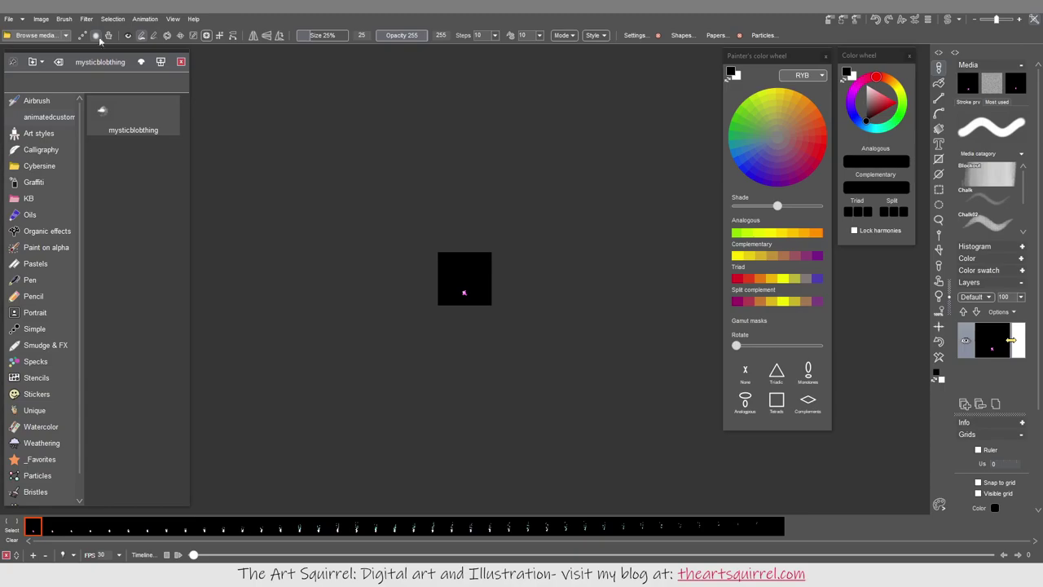
Discard the current document and create a new 1920 x 1080 HDTV canvas.
left_click(8, 18)
left_click(23, 30)
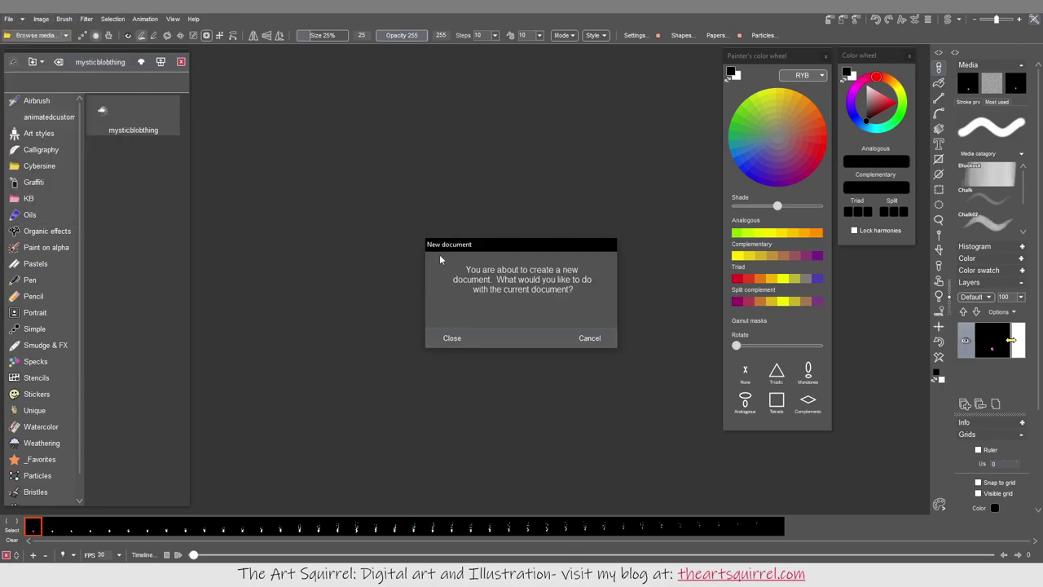
left_click(452, 338)
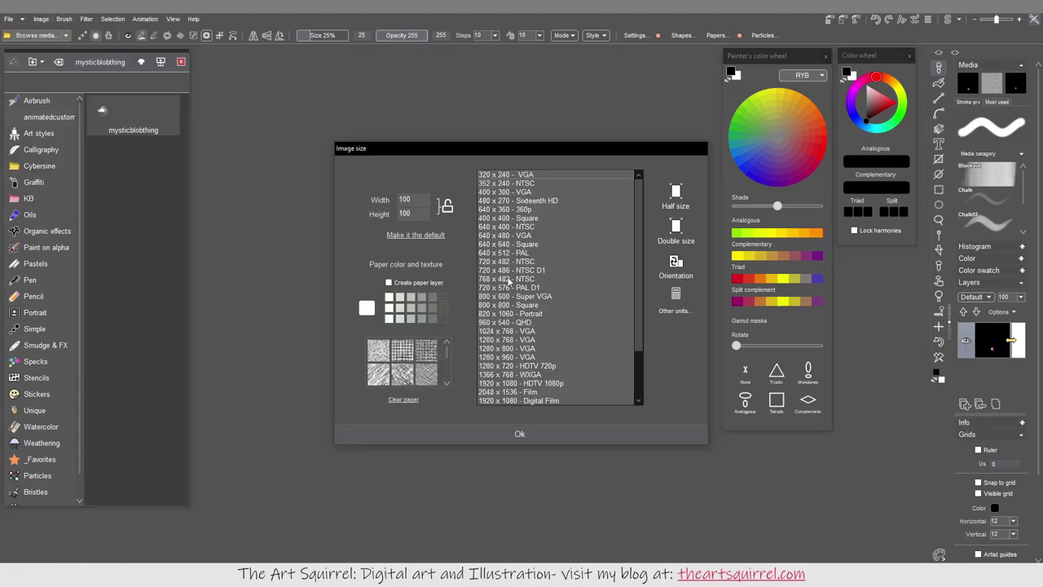
left_click(506, 383)
left_click(519, 435)
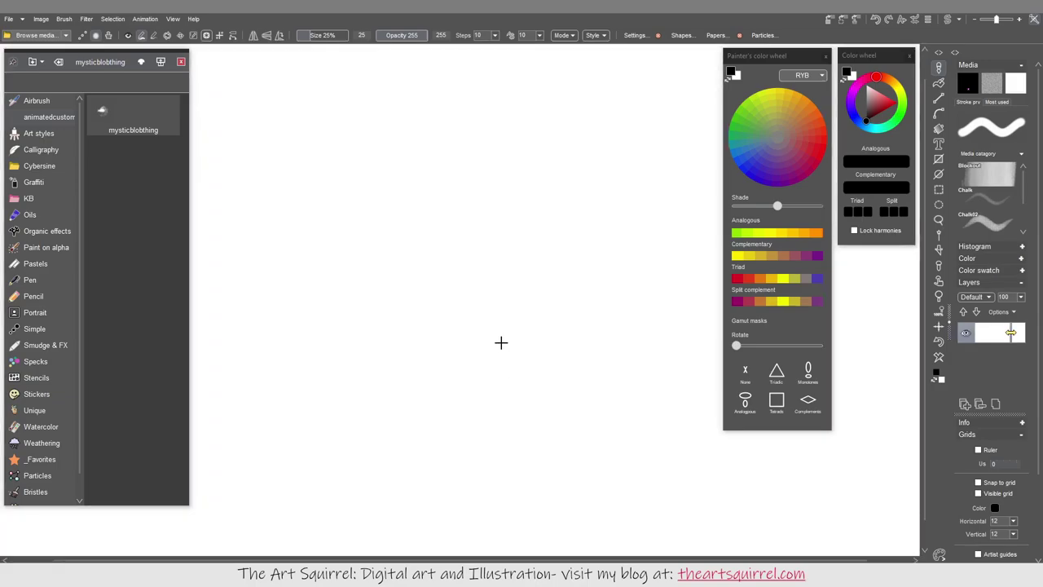
Paint black test strokes and square dabs, then large looping strokes with brush size at 100%.
left_click_drag(498, 325, 389, 359)
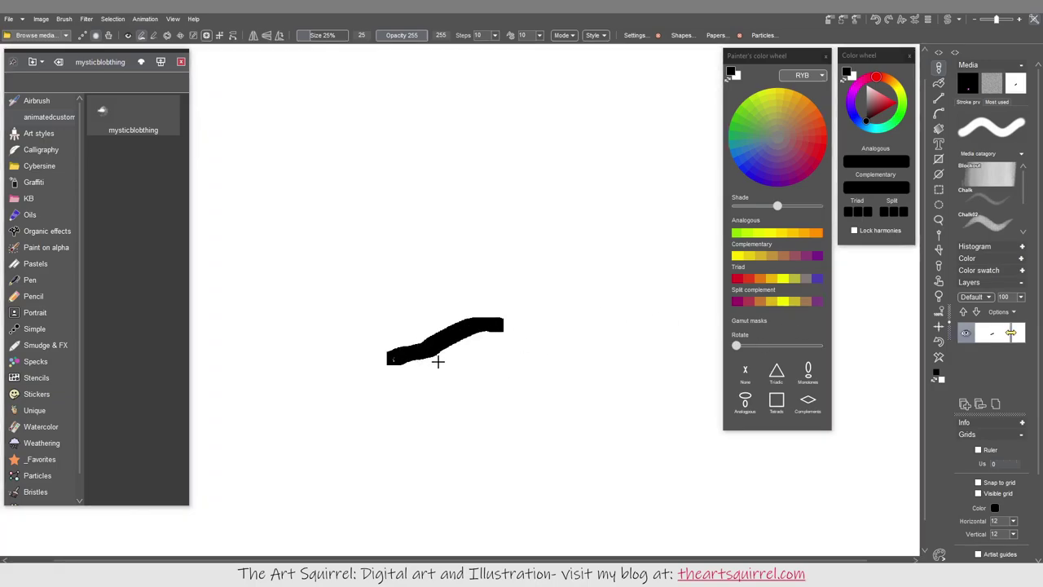
left_click(474, 365)
left_click(528, 357)
left_click(538, 352)
mouse_move(551, 327)
left_mouse_down()
mouse_move(537, 263)
mouse_move(431, 273)
mouse_move(411, 280)
mouse_move(394, 308)
mouse_move(499, 288)
left_mouse_up()
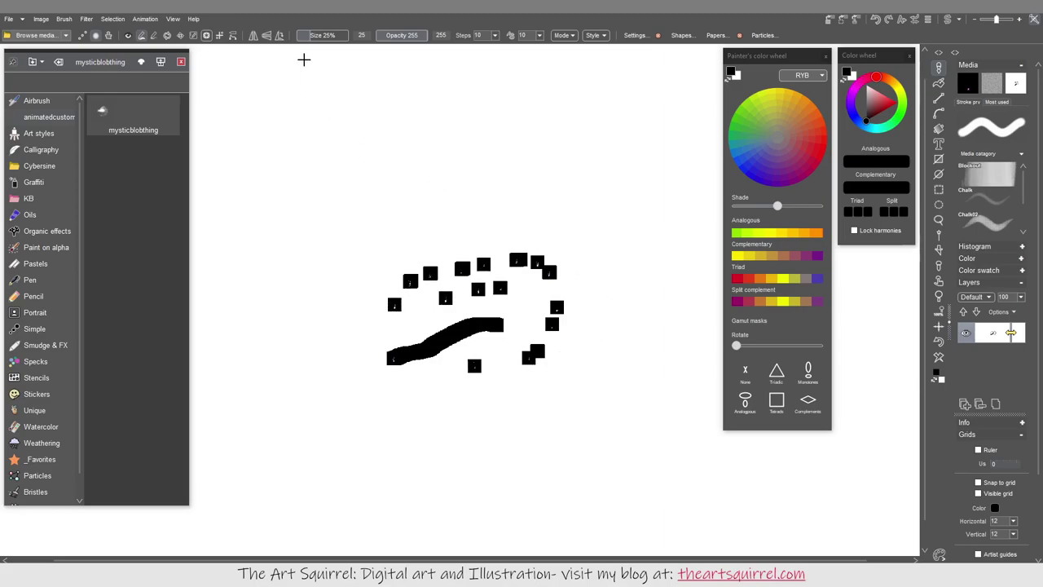
key("]")
mouse_move(424, 187)
left_mouse_down()
mouse_move(466, 222)
mouse_move(478, 216)
left_mouse_up()
mouse_move(580, 215)
left_mouse_down()
mouse_move(639, 388)
mouse_move(480, 538)
mouse_move(415, 495)
mouse_move(396, 466)
mouse_move(370, 465)
mouse_move(327, 403)
mouse_move(308, 352)
mouse_move(307, 226)
mouse_move(326, 185)
mouse_move(387, 153)
mouse_move(535, 146)
mouse_move(619, 167)
left_mouse_up()
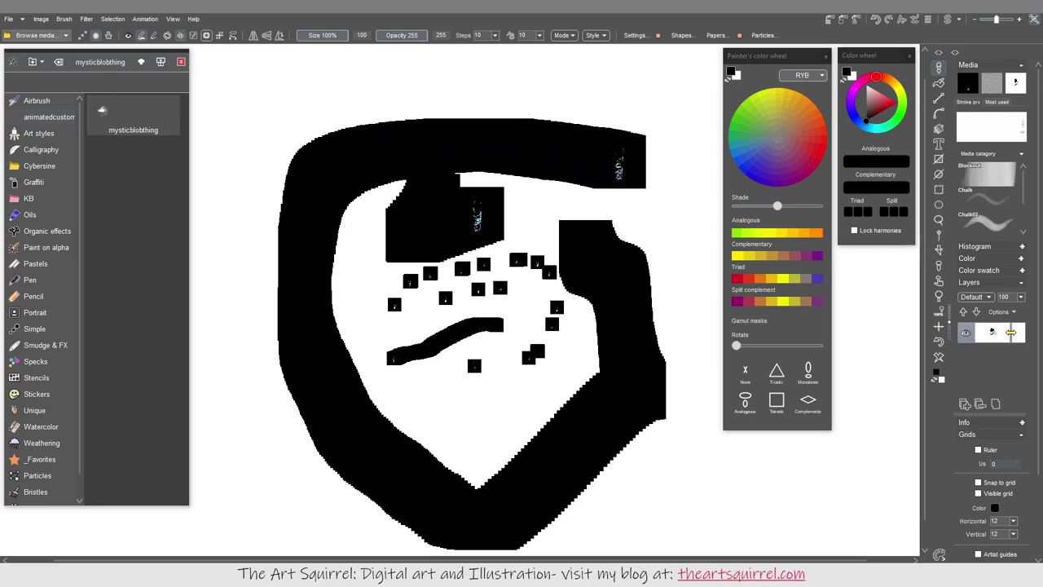
Use Brush > Transparency > Color key and eyedropper-sample black as the brush's transparent colour.
left_click(64, 18)
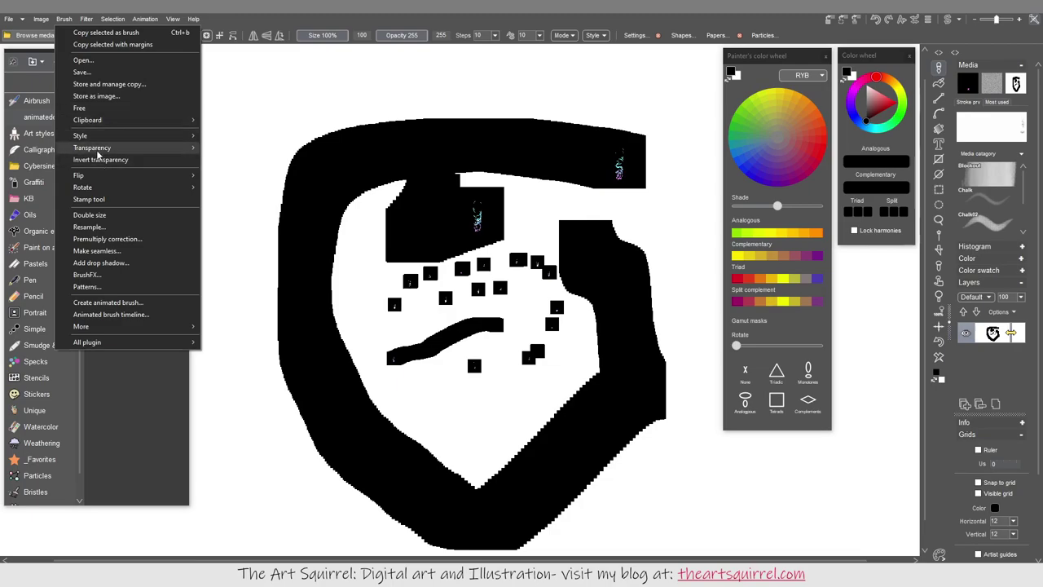
mouse_move(97, 154)
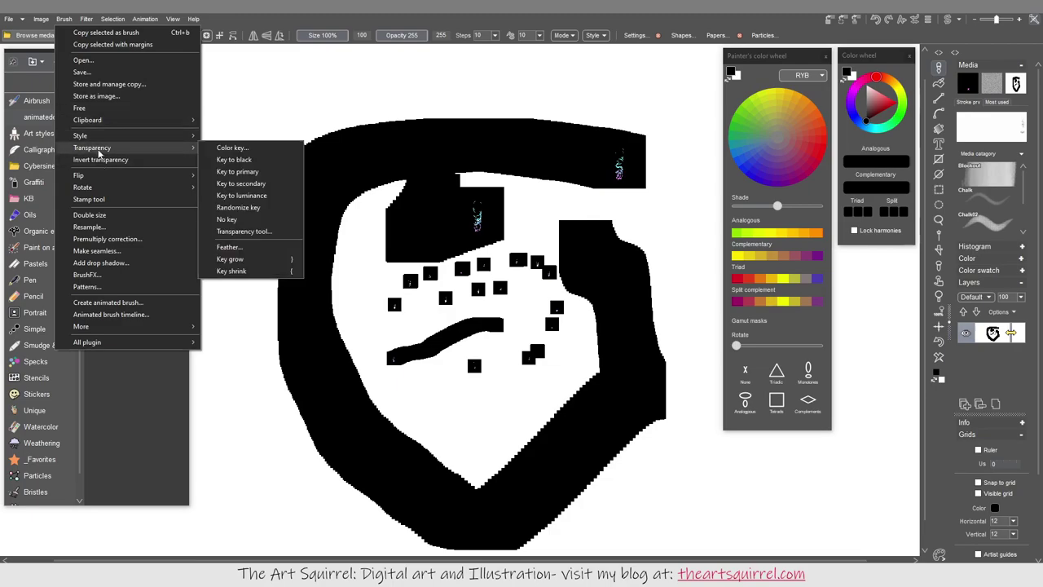
left_click(231, 147)
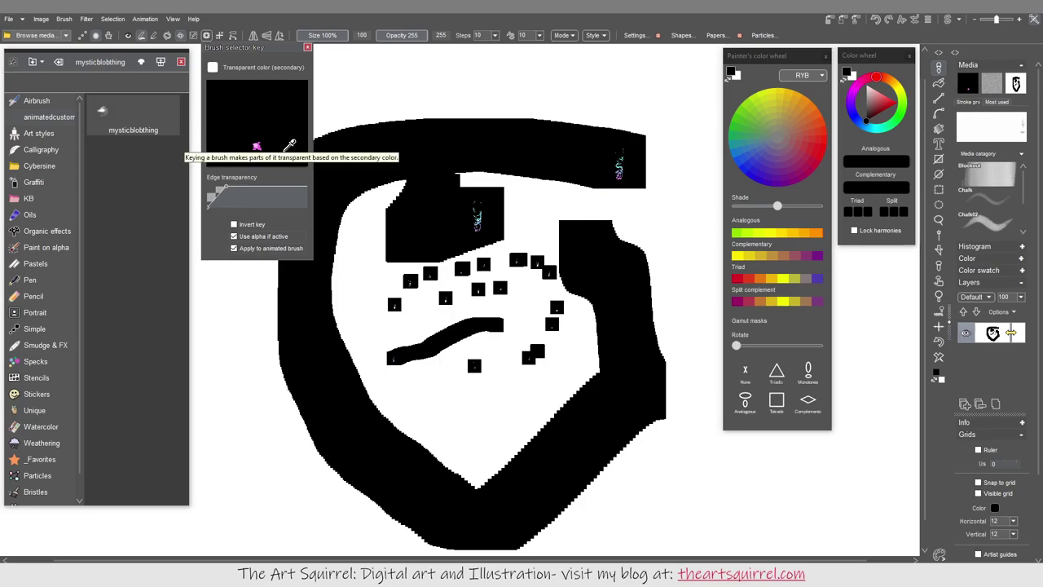
left_click(294, 151)
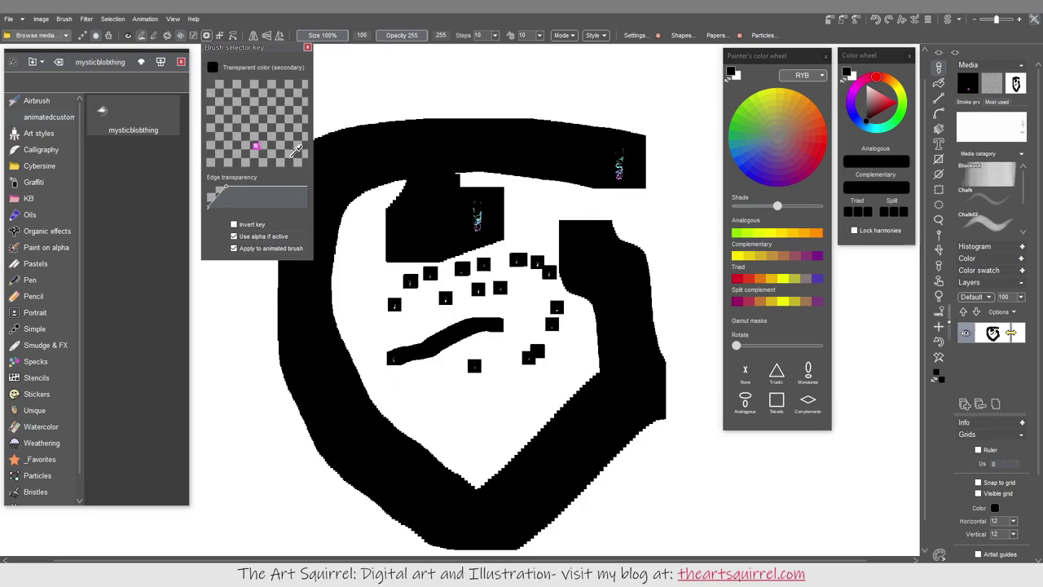
left_click(213, 71)
Paint cyan-magenta brush strokes at the upper left, along the lower band, and up the right arm.
left_click(308, 48)
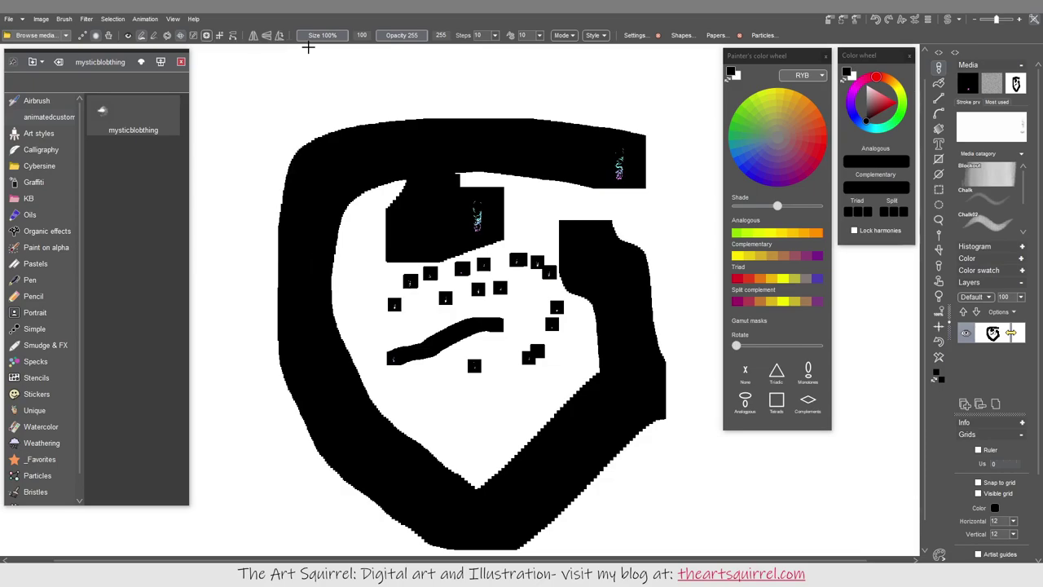
mouse_move(330, 91)
left_mouse_down()
mouse_move(261, 128)
mouse_move(223, 203)
mouse_move(226, 334)
left_mouse_up()
mouse_move(269, 376)
left_mouse_down()
mouse_move(350, 357)
mouse_move(462, 389)
mouse_move(506, 425)
mouse_move(577, 410)
mouse_move(687, 450)
left_mouse_up()
left_click_drag(691, 471, 746, 464)
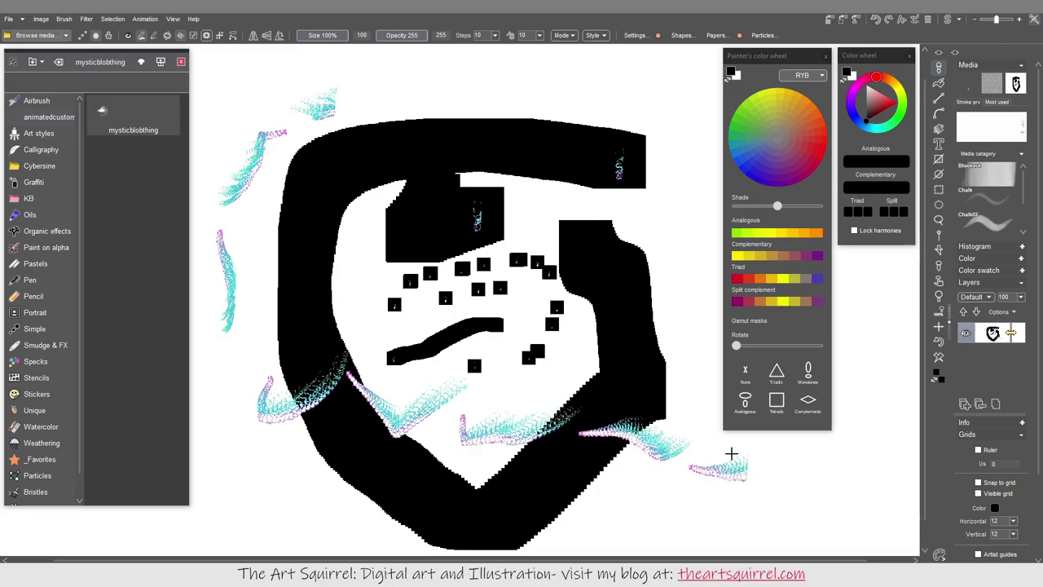
mouse_move(637, 389)
left_mouse_down()
mouse_move(597, 253)
mouse_move(584, 259)
left_mouse_up()
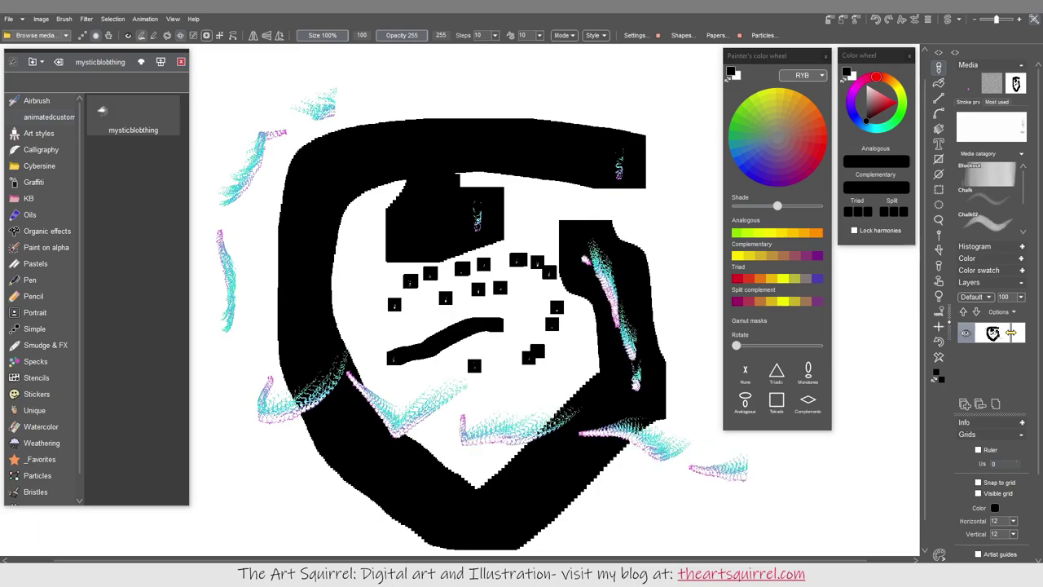
Add more keyed-brush strokes across the top band, the left arm, and the centre.
mouse_move(390, 243)
left_mouse_down()
mouse_move(407, 211)
mouse_move(432, 129)
mouse_move(491, 125)
left_mouse_up()
left_click_drag(497, 155, 595, 153)
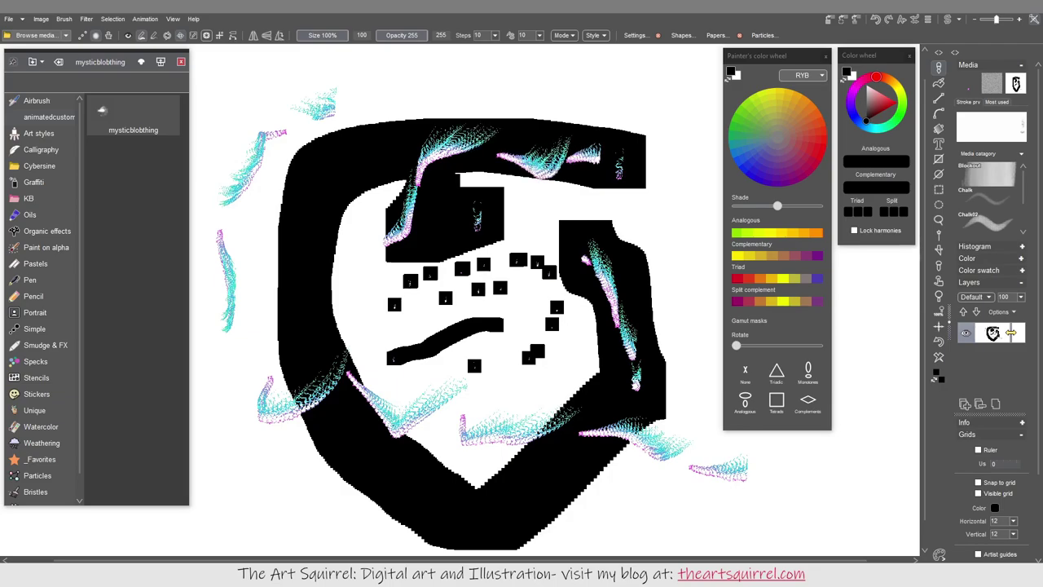
left_click_drag(350, 167, 281, 200)
mouse_move(278, 233)
left_mouse_down()
mouse_move(387, 275)
mouse_move(424, 326)
left_mouse_up()
mouse_move(281, 359)
left_mouse_down()
mouse_move(362, 358)
mouse_move(493, 391)
mouse_move(457, 493)
mouse_move(619, 492)
mouse_move(487, 309)
mouse_move(454, 302)
left_mouse_up()
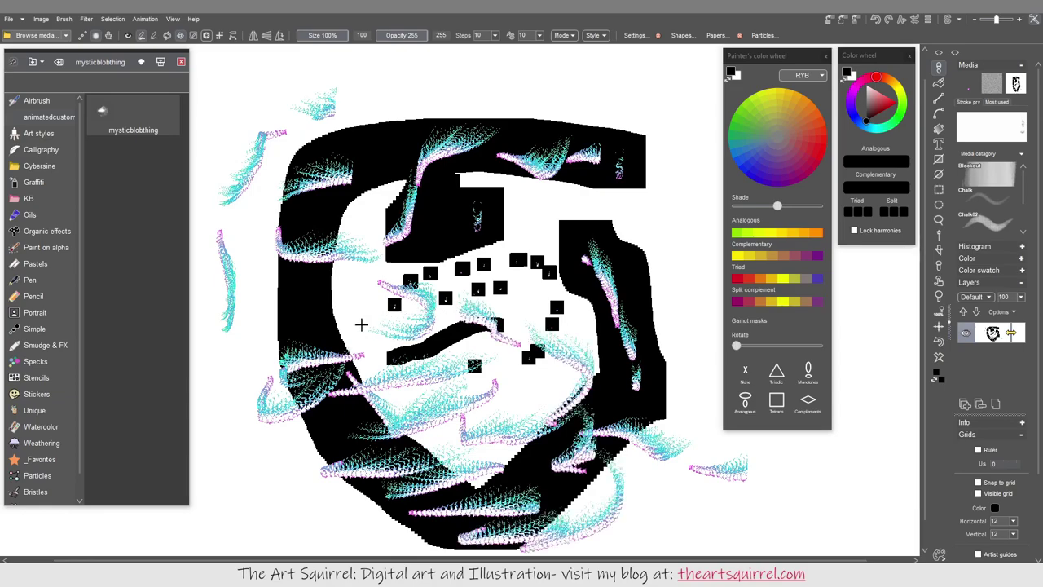
mouse_move(361, 324)
left_mouse_down()
mouse_move(340, 333)
mouse_move(375, 320)
left_mouse_up()
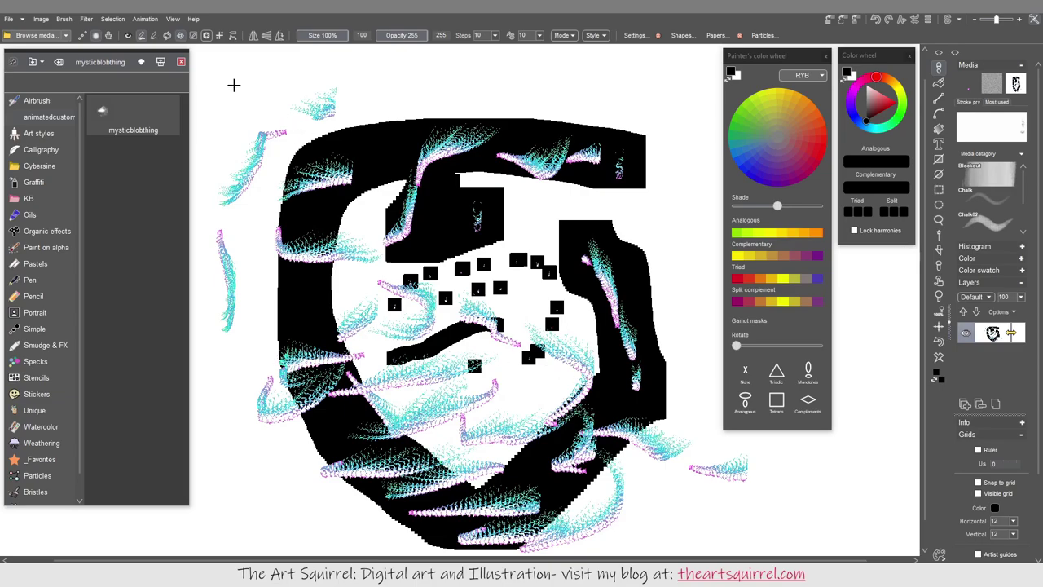
Resample the animated brush to 400 pixels wide with proportions constrained.
left_click(145, 19)
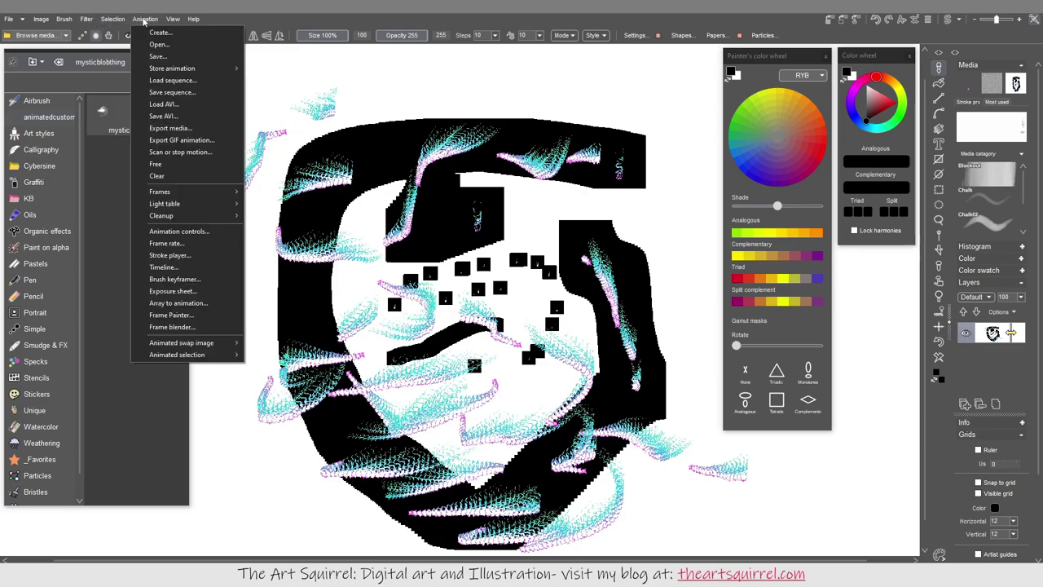
left_click(144, 19)
left_click(63, 20)
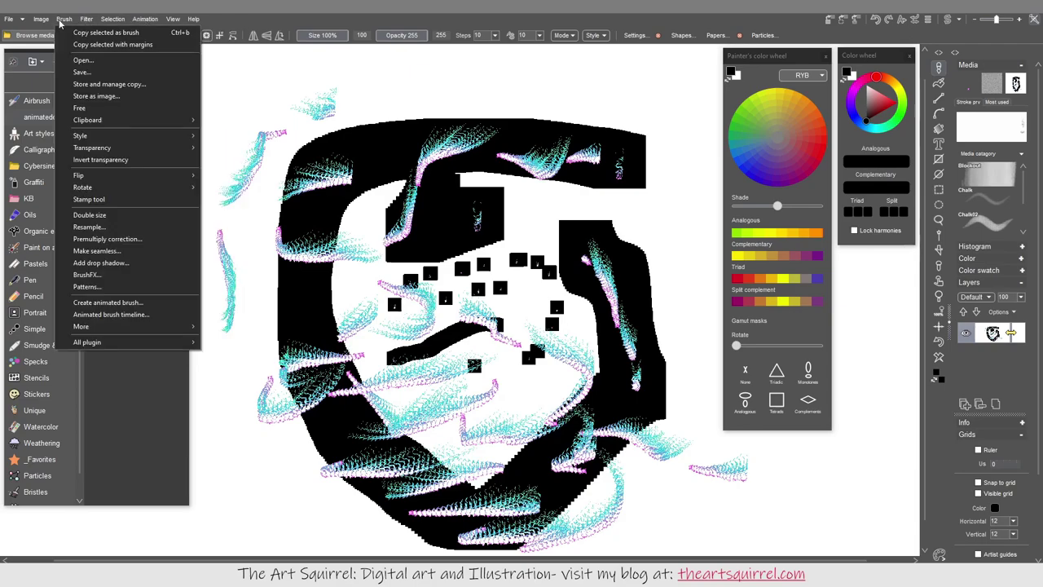
left_click(88, 227)
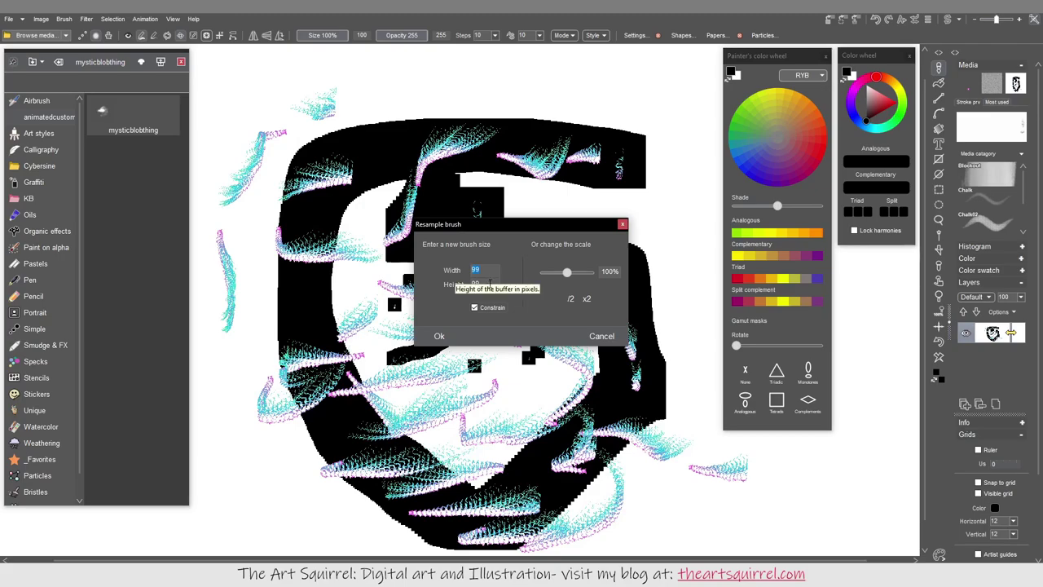
type("400")
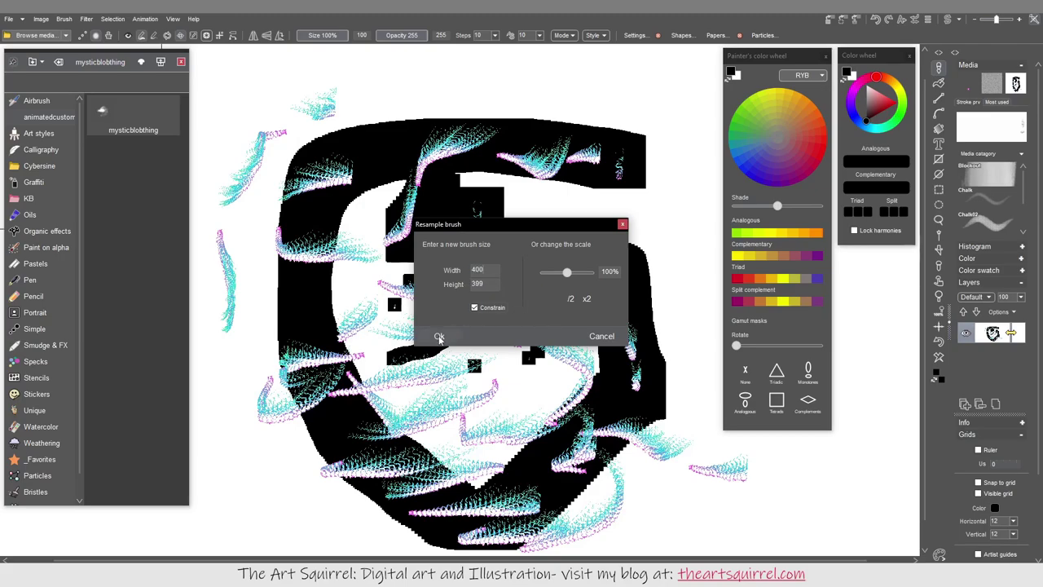
left_click(439, 337)
Paint large teal and pink strokes looping across the canvas with the enlarged brush.
mouse_move(507, 296)
left_mouse_down()
mouse_move(461, 349)
mouse_move(636, 363)
mouse_move(652, 326)
left_mouse_up()
mouse_move(494, 179)
left_mouse_down()
mouse_move(661, 216)
mouse_move(694, 326)
left_mouse_up()
mouse_move(383, 232)
left_mouse_down()
mouse_move(292, 152)
mouse_move(244, 277)
left_mouse_up()
mouse_move(237, 383)
left_mouse_down()
mouse_move(441, 151)
mouse_move(570, 89)
mouse_move(685, 93)
left_mouse_up()
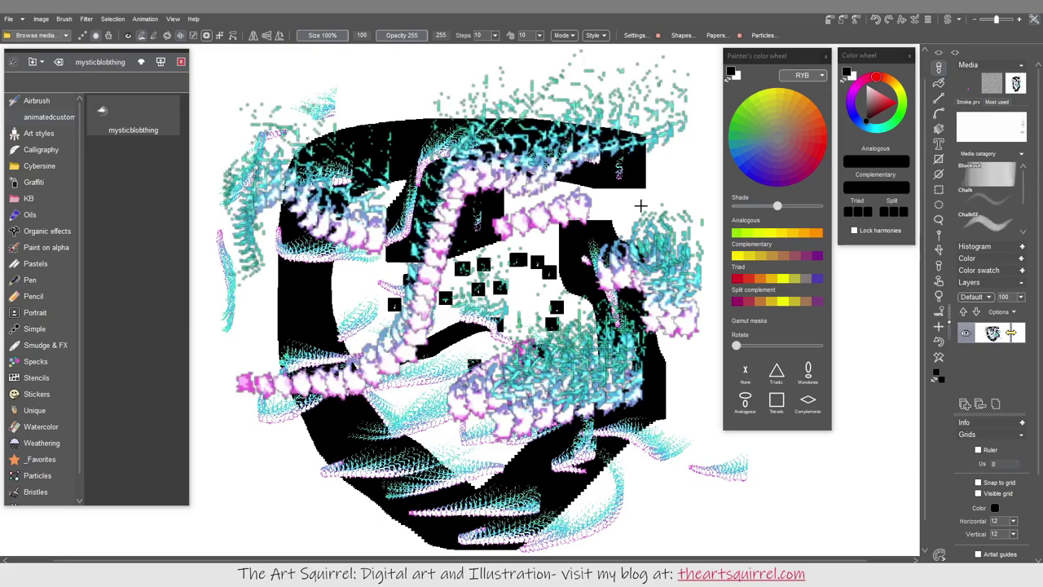
mouse_move(408, 546)
left_mouse_down()
mouse_move(530, 534)
mouse_move(636, 342)
mouse_move(519, 101)
mouse_move(232, 139)
mouse_move(334, 367)
mouse_move(277, 309)
mouse_move(323, 481)
mouse_move(448, 456)
mouse_move(693, 489)
mouse_move(856, 367)
mouse_move(314, 156)
mouse_move(278, 254)
left_mouse_up()
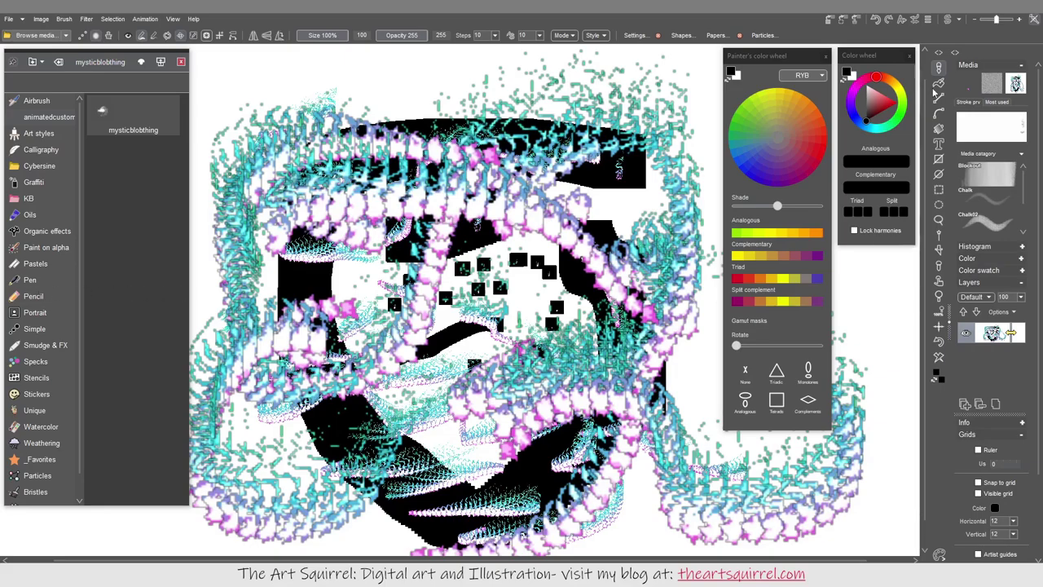
Open the Store brush panel, show the filmstrip, and scroll through the animated brush's frames.
left_click(857, 18)
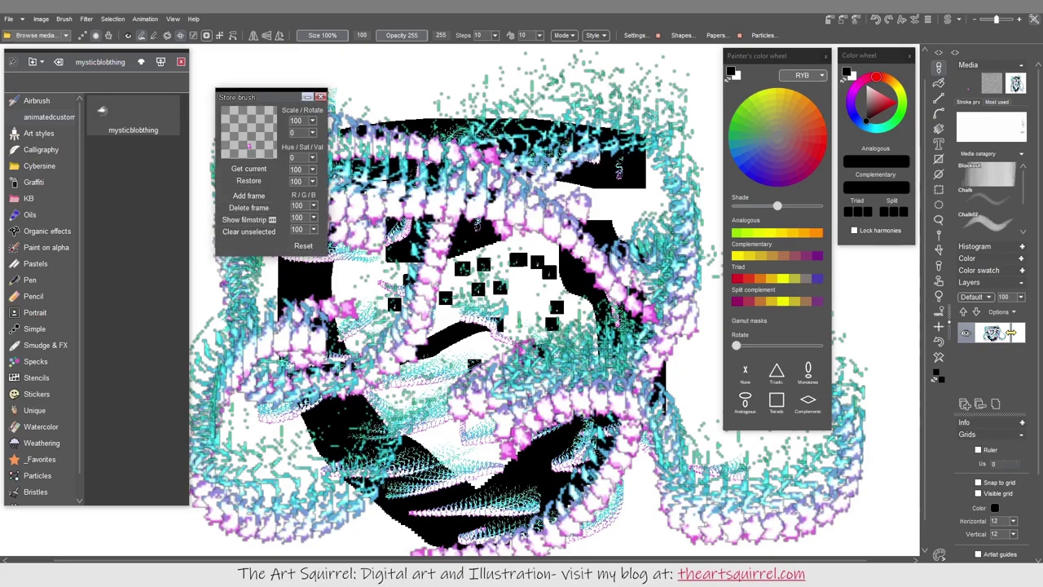
left_click(245, 220)
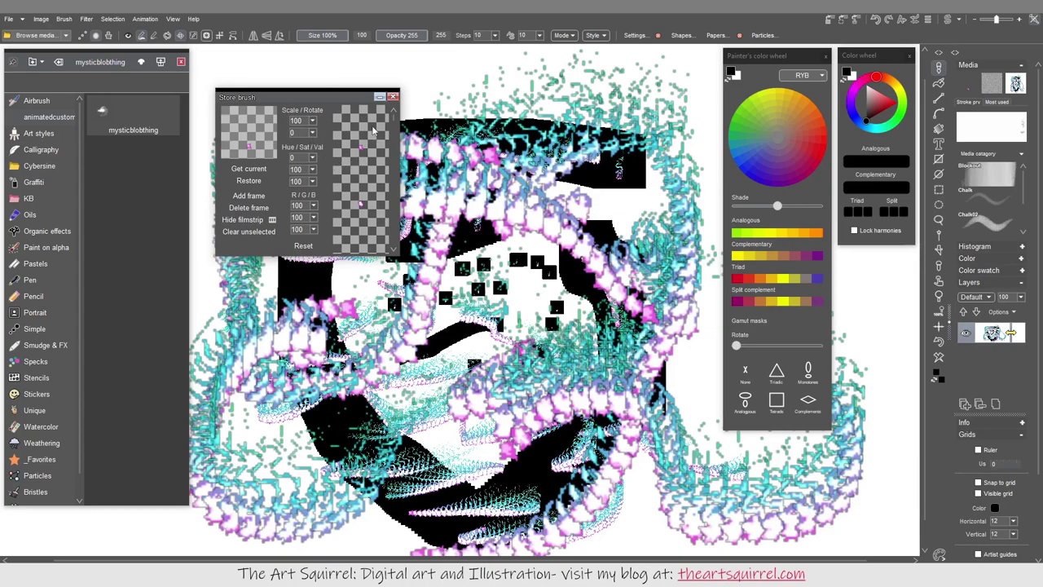
mouse_move(395, 122)
left_mouse_down()
mouse_move(394, 241)
mouse_move(395, 122)
left_mouse_up()
left_click_drag(396, 123, 396, 181)
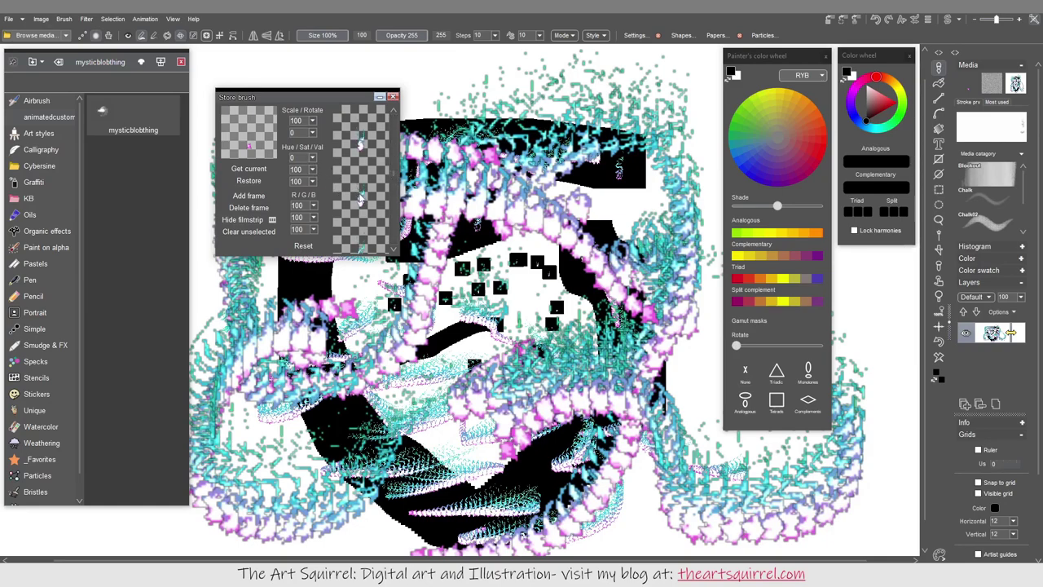